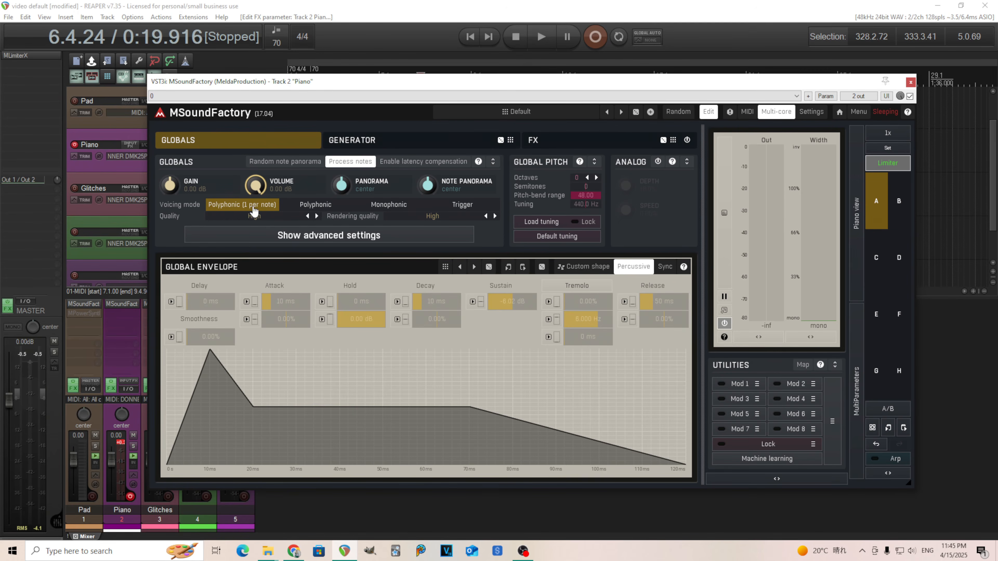
Set the global envelope's sustain to 0.00 dB
{"action": "left_click_drag", "start_coordinate": [505, 307], "coordinate": [505, 283]}
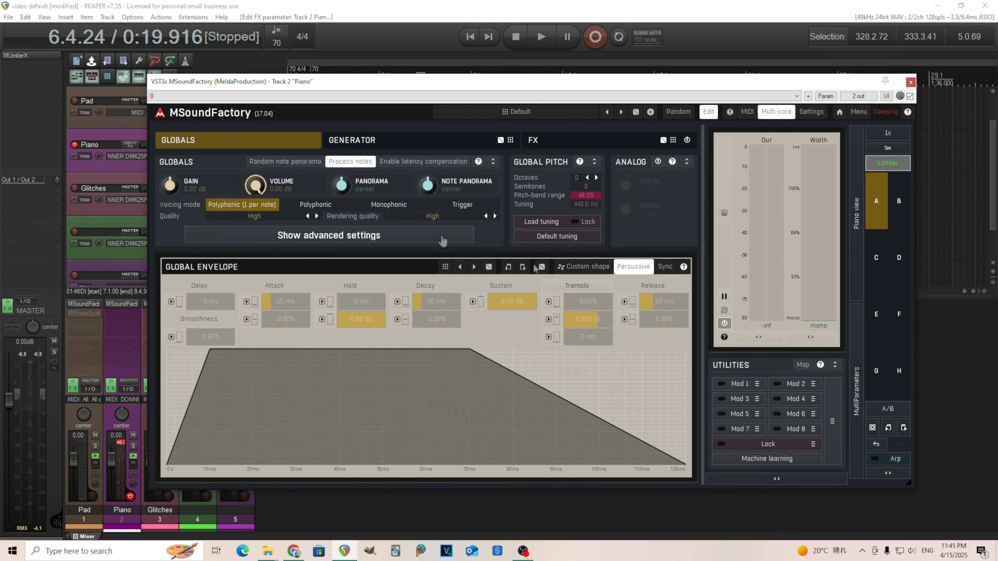
Add an Oscillator to the first generator column and give it a Rectangle shape
{"action": "left_click", "coordinate": [366, 139]}
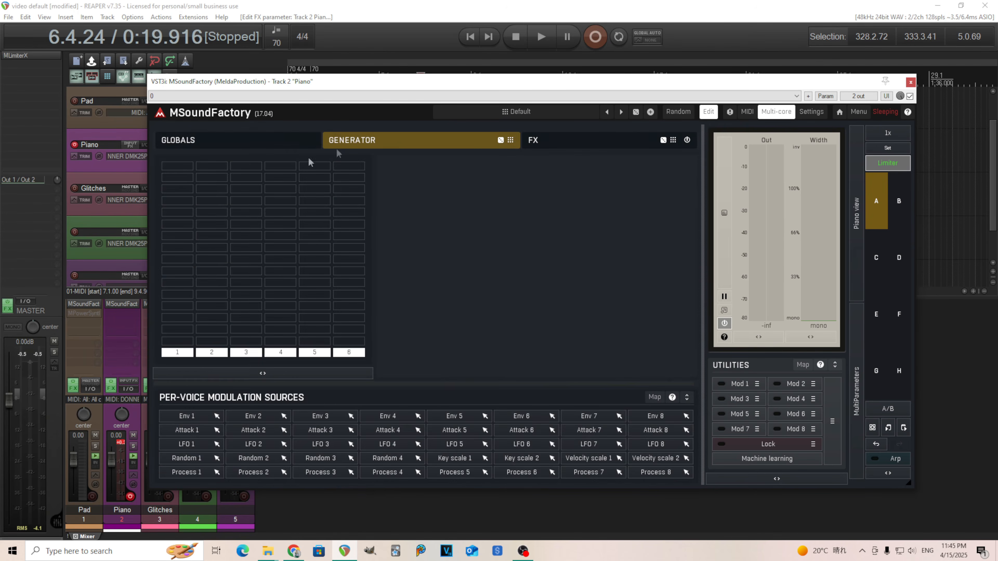
{"action": "left_click", "coordinate": [178, 173]}
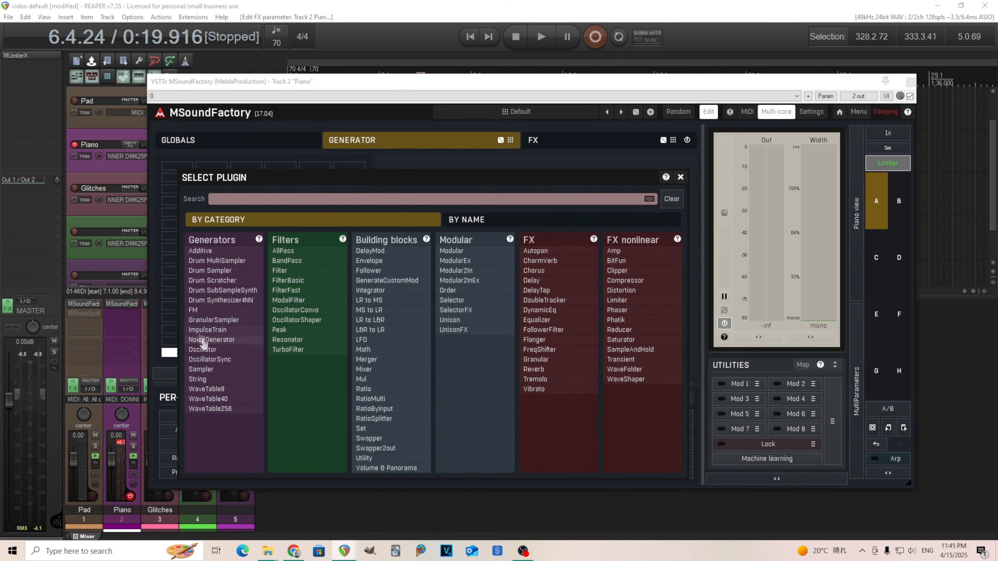
{"action": "left_click", "coordinate": [215, 352]}
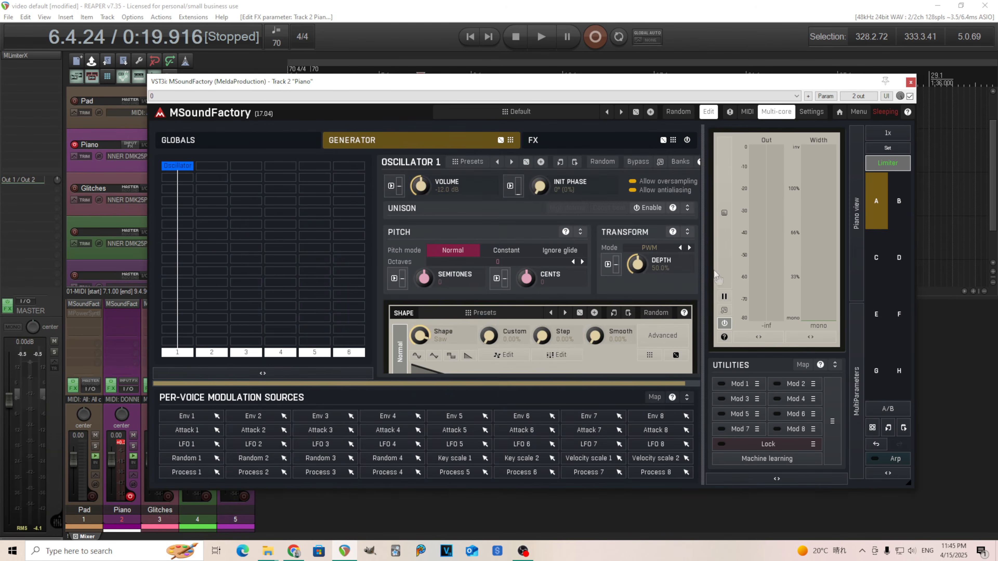
{"action": "left_click_drag", "start_coordinate": [663, 383], "coordinate": [677, 383]}
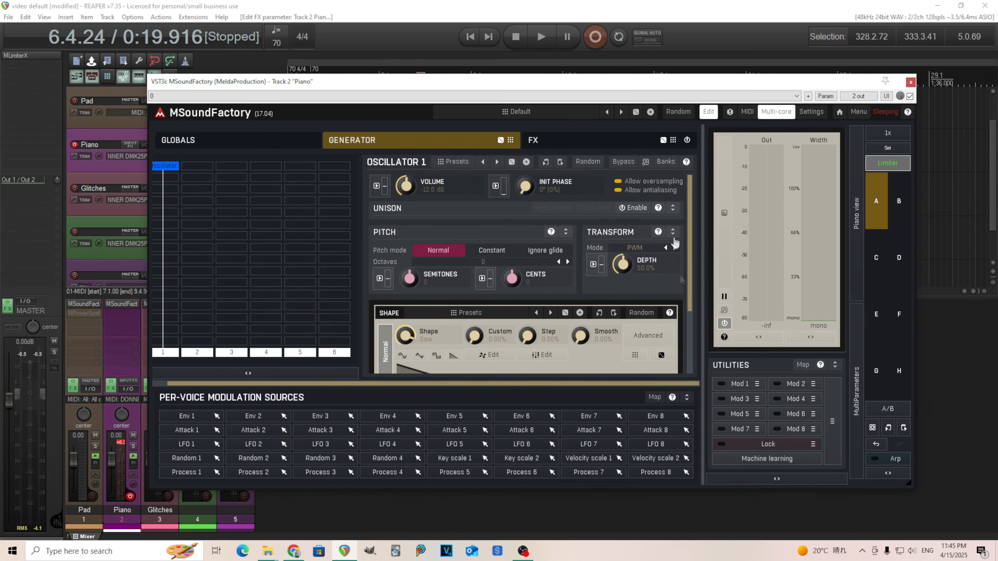
{"action": "left_click", "coordinate": [645, 162]}
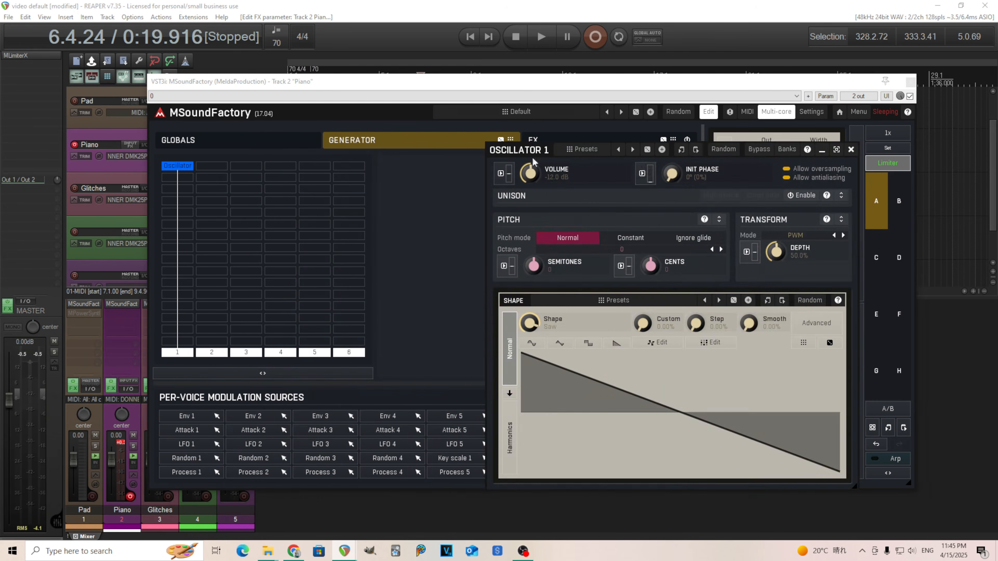
{"action": "left_click_drag", "start_coordinate": [531, 157], "coordinate": [325, 128]}
{"action": "left_click", "coordinate": [348, 319]}
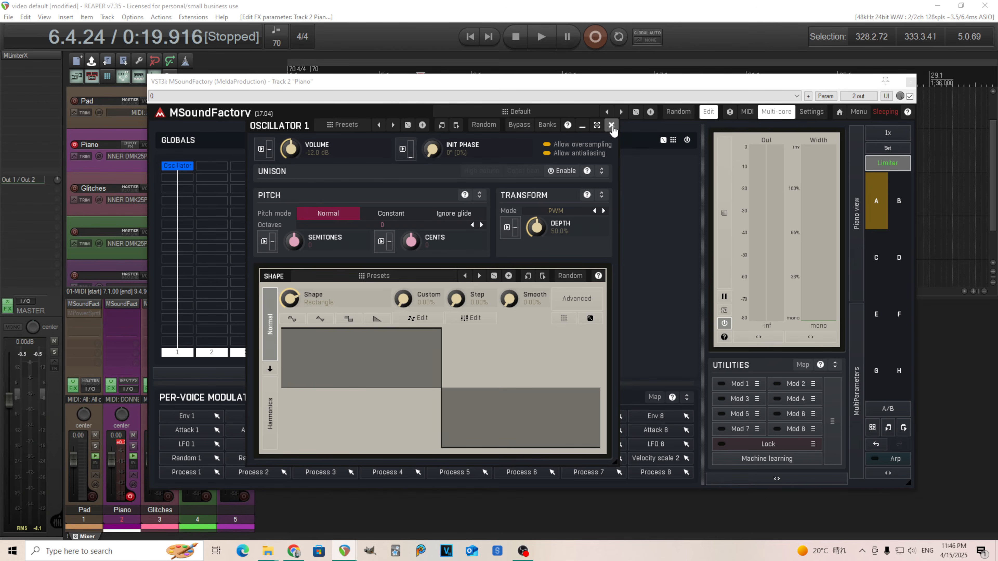
{"action": "left_click", "coordinate": [611, 126]}
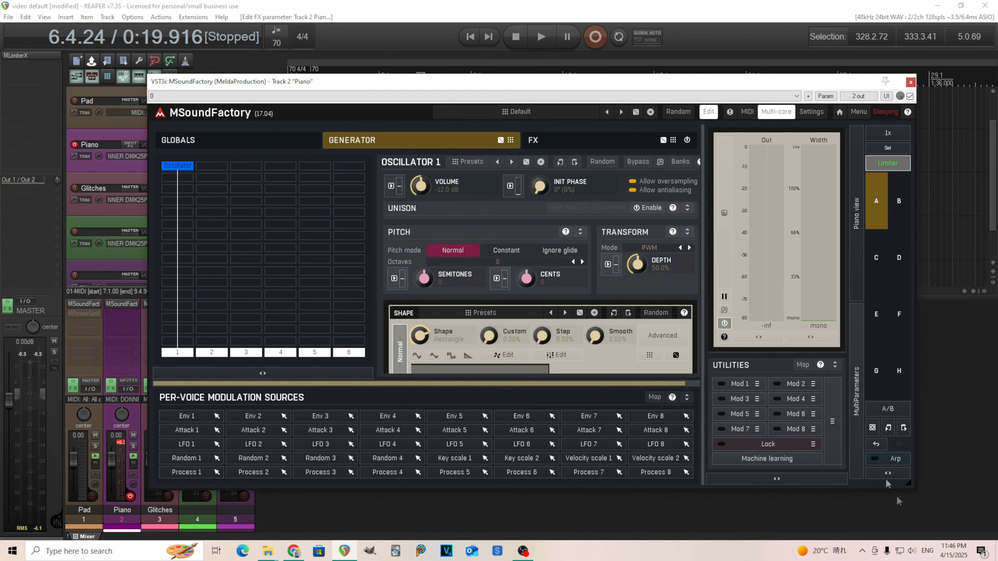
Enable the arpeggiator and set it to 2 octaves with a rate of 1/64x
{"action": "left_click", "coordinate": [879, 461]}
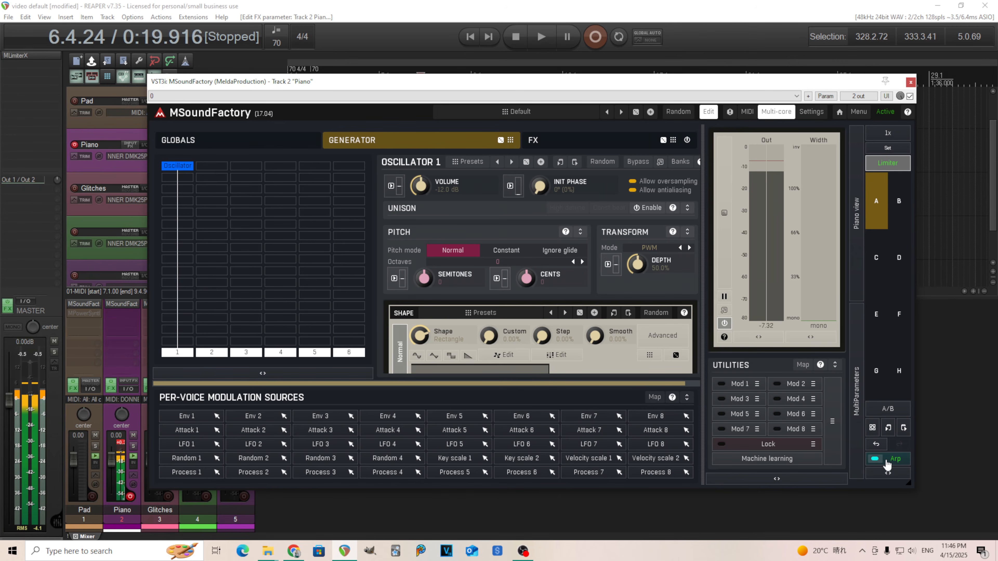
{"action": "left_click", "coordinate": [887, 464]}
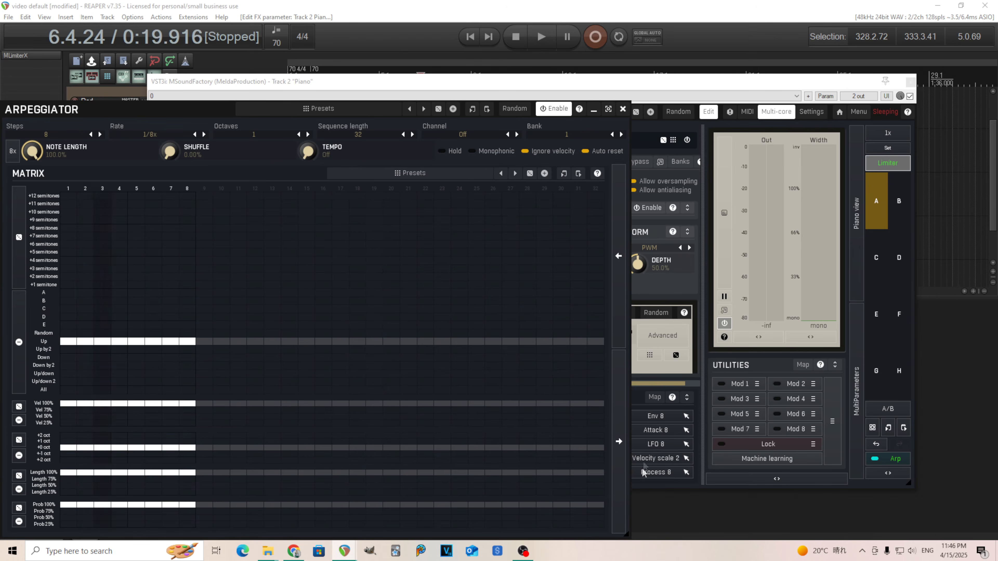
{"action": "left_click", "coordinate": [307, 134]}
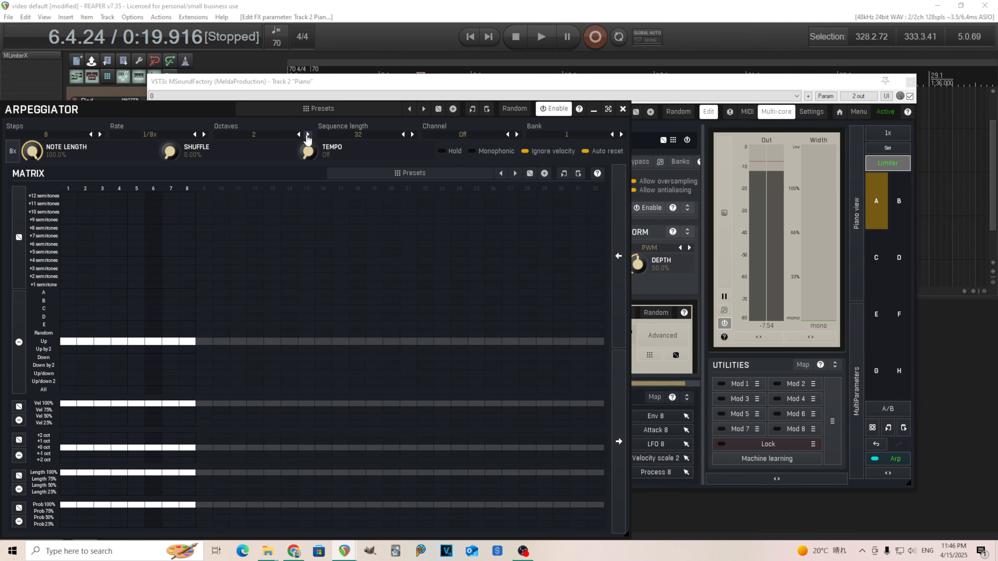
{"action": "left_click", "coordinate": [150, 135]}
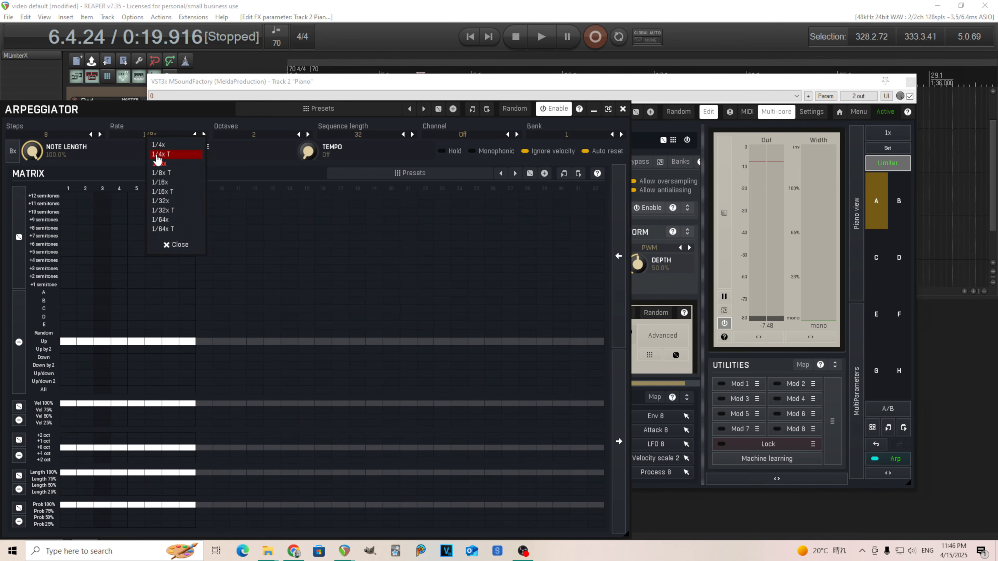
{"action": "left_click", "coordinate": [177, 220]}
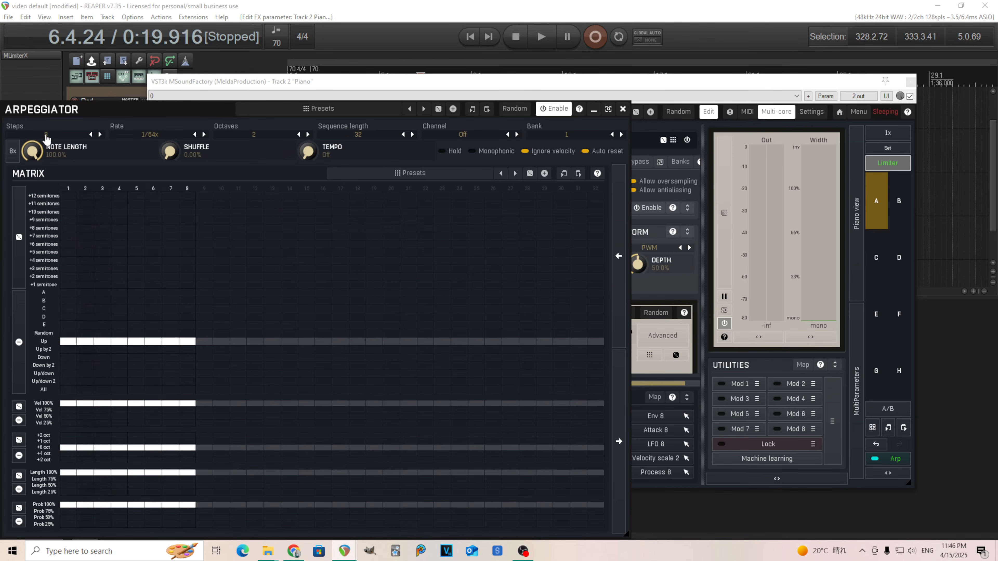
Set the arpeggiator to 16 steps and clear the Up notes on steps 9 to 16
{"action": "left_click", "coordinate": [46, 135]}
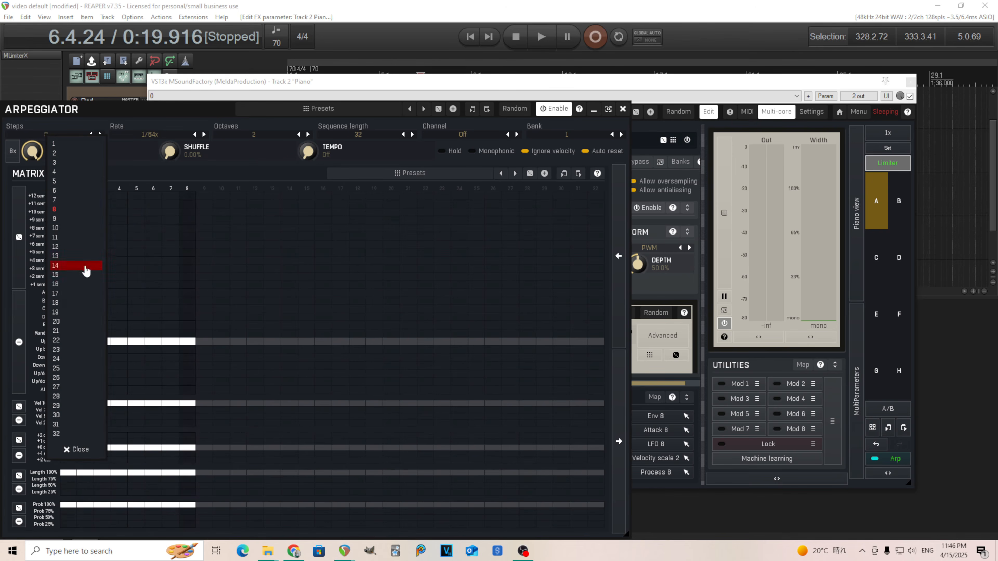
{"action": "left_click", "coordinate": [83, 285]}
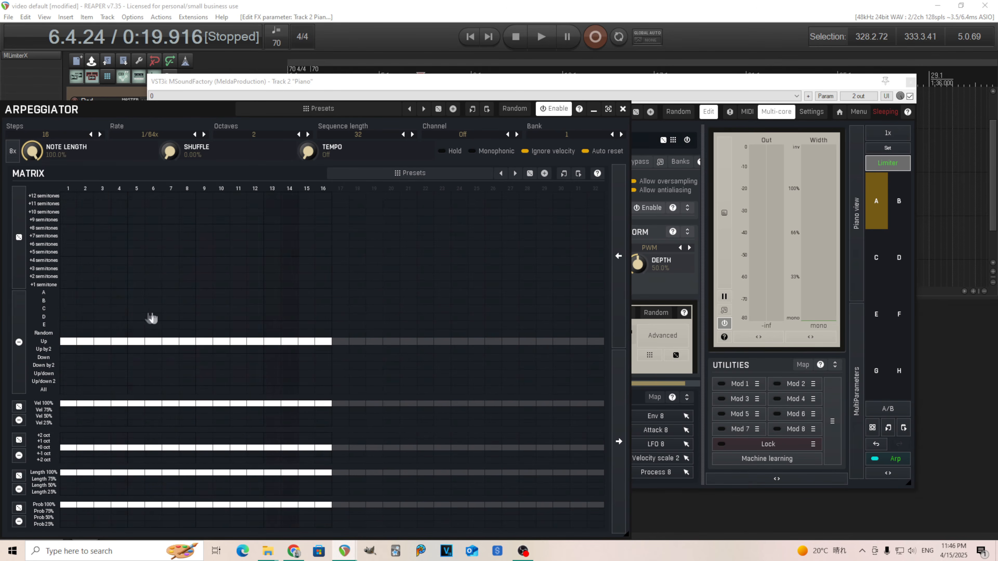
{"action": "left_click_drag", "start_coordinate": [207, 348], "coordinate": [271, 345]}
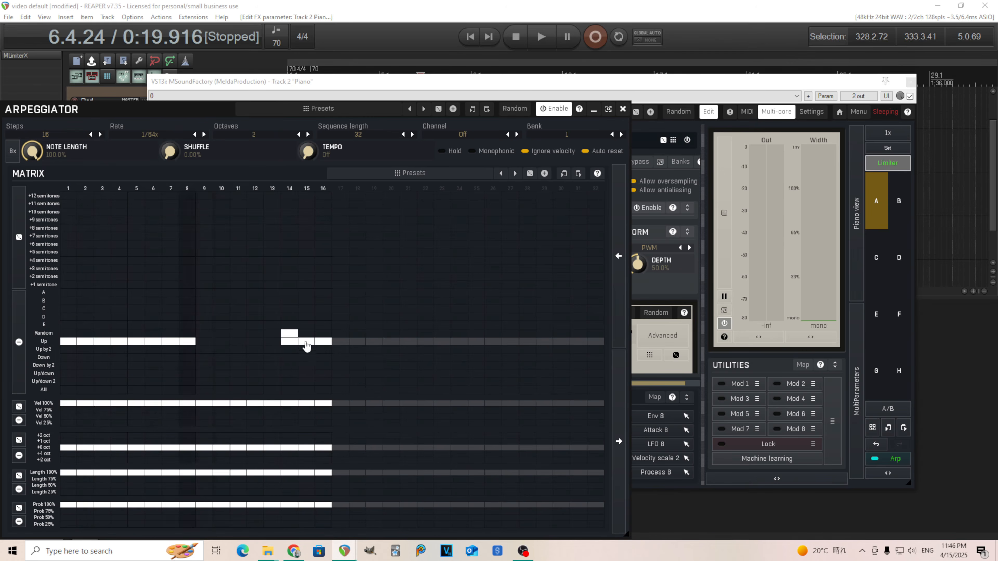
{"action": "left_click", "coordinate": [295, 343]}
{"action": "left_click_drag", "start_coordinate": [303, 344], "coordinate": [321, 348]}
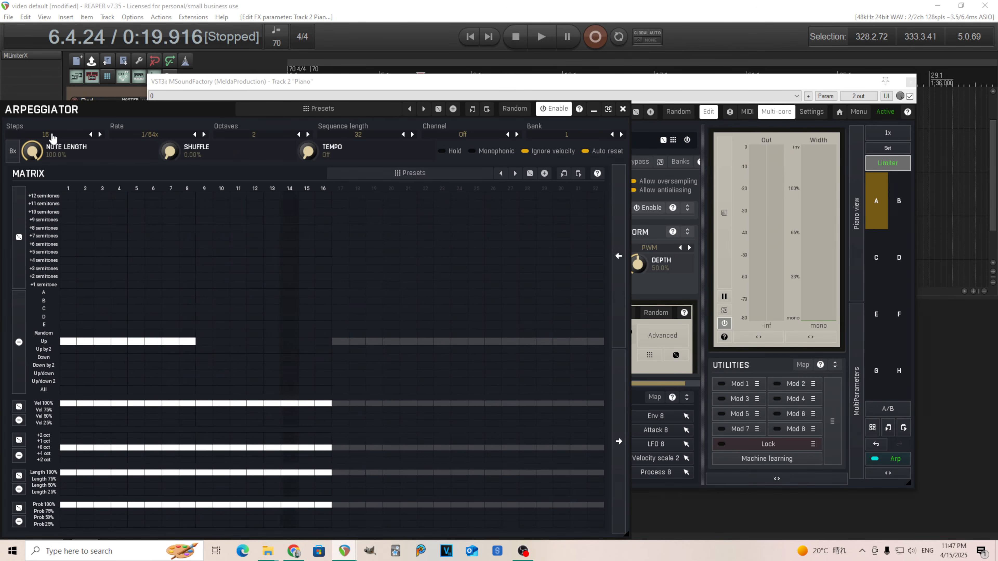
Extend the arpeggiator to 24 steps and clear the Up notes on steps 17 to 24
{"action": "left_click", "coordinate": [53, 134]}
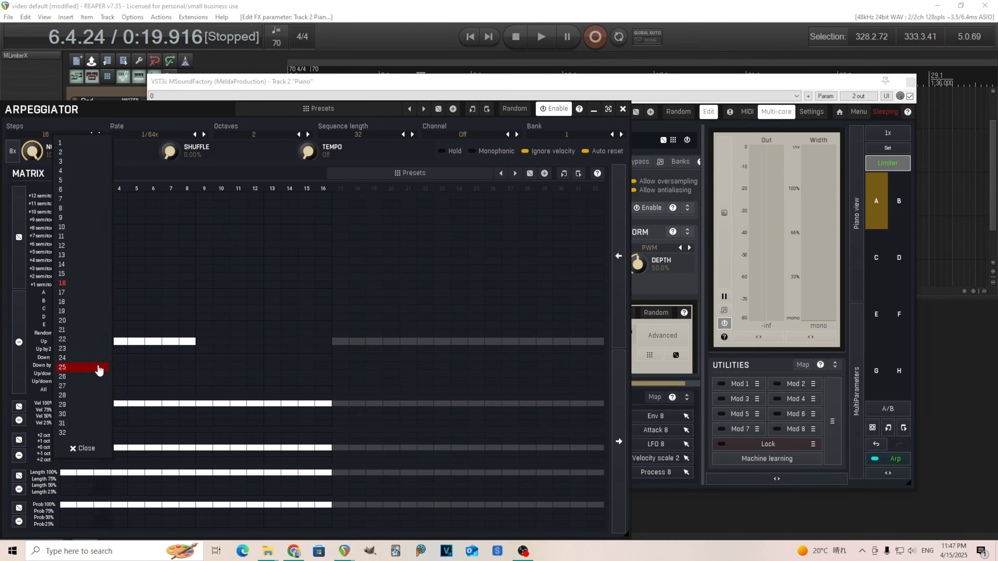
{"action": "left_click", "coordinate": [92, 359]}
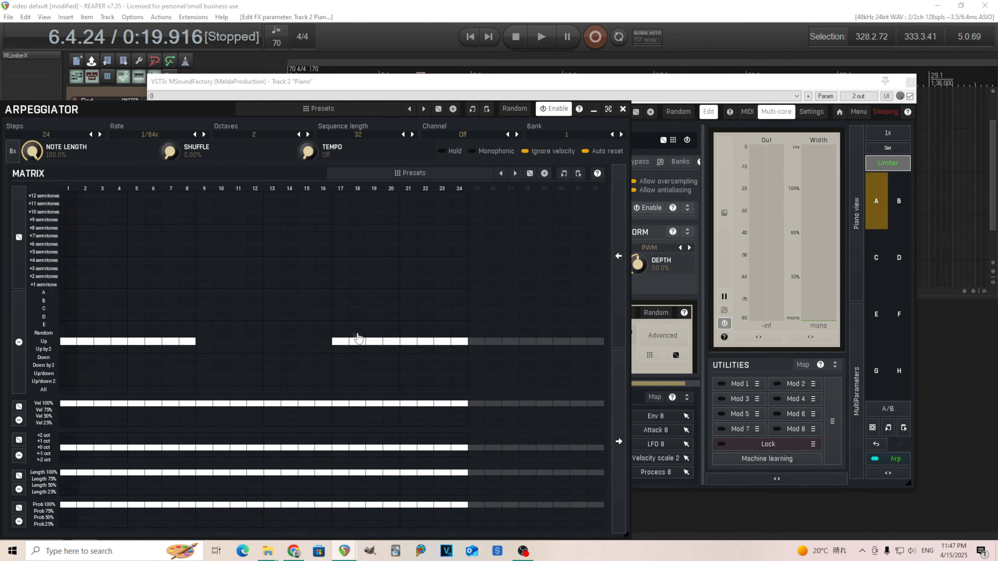
{"action": "mouse_move", "coordinate": [341, 354]}
{"action": "left_mouse_down"}
{"action": "mouse_move", "coordinate": [423, 342]}
{"action": "mouse_move", "coordinate": [460, 349]}
{"action": "left_mouse_up"}
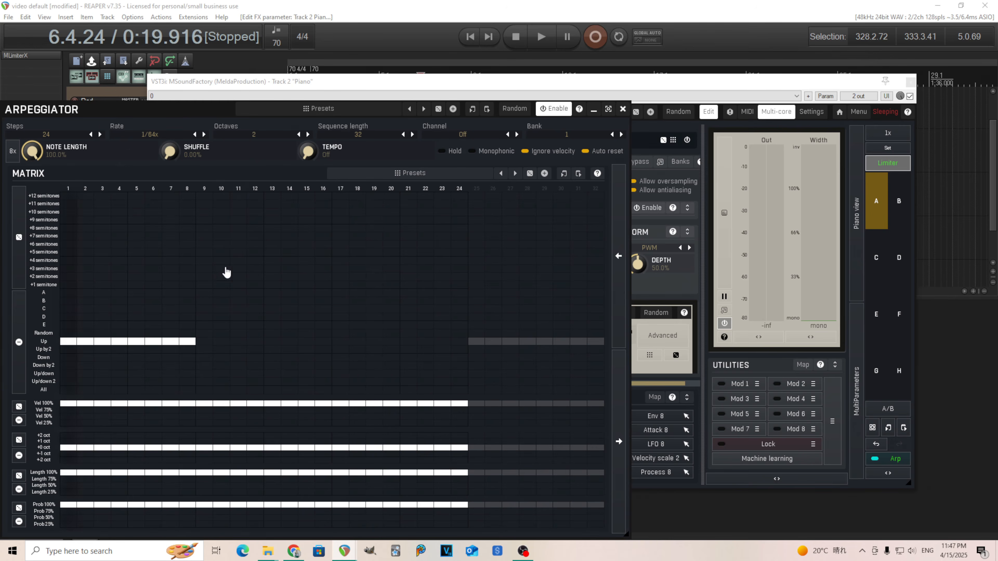
Switch the arpeggiator to bank 2 and clear all of its Up notes on steps 1 to 24
{"action": "left_click_drag", "start_coordinate": [115, 111], "coordinate": [324, 92]}
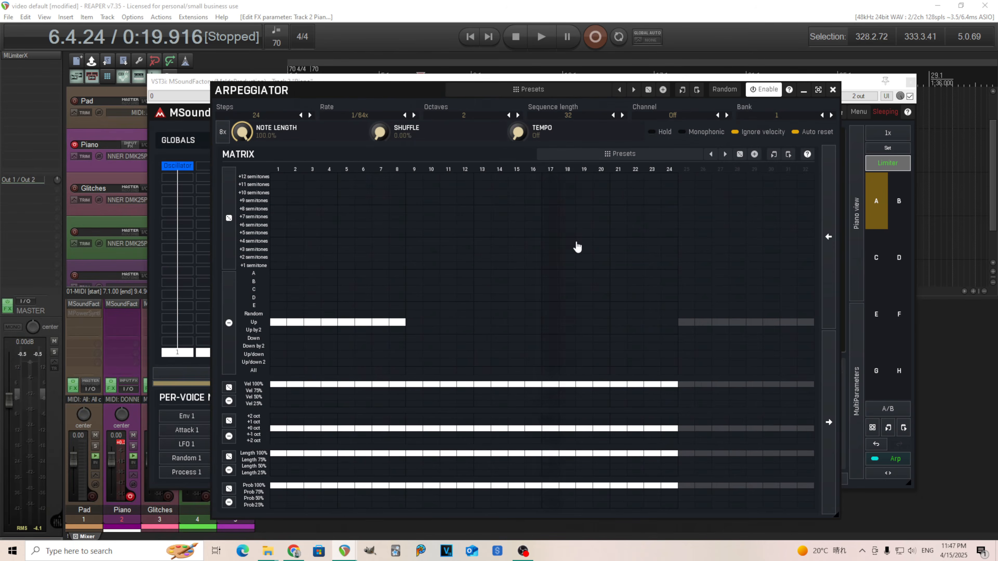
{"action": "left_click_drag", "start_coordinate": [314, 91], "coordinate": [176, 76]}
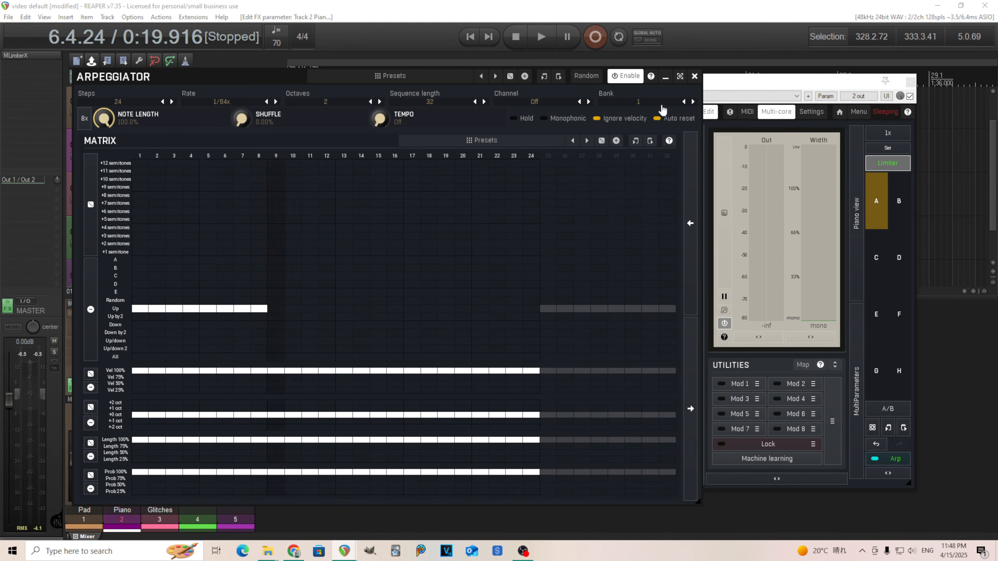
{"action": "left_click", "coordinate": [693, 102]}
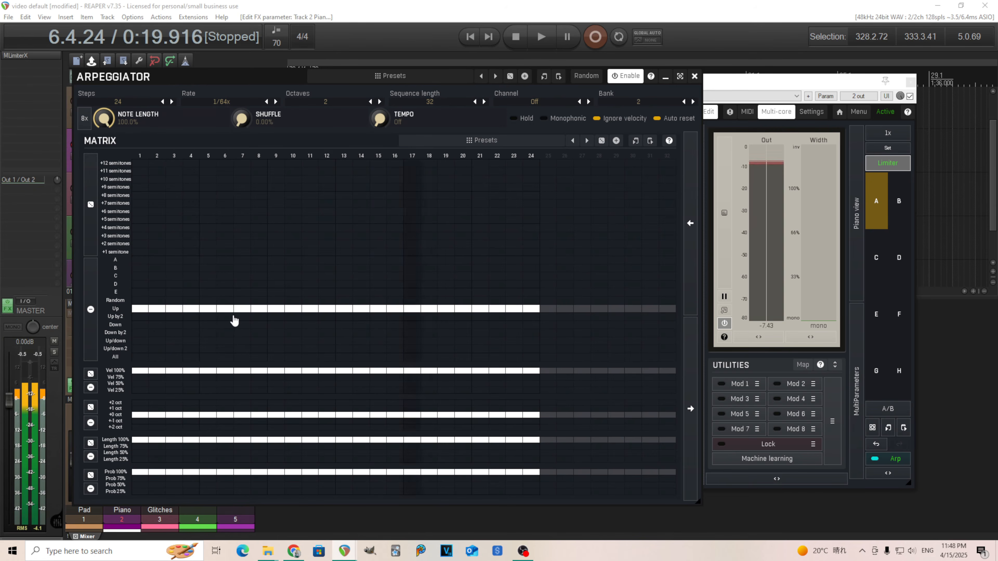
{"action": "mouse_move", "coordinate": [140, 316]}
{"action": "left_mouse_down"}
{"action": "mouse_move", "coordinate": [468, 320]}
{"action": "mouse_move", "coordinate": [450, 313]}
{"action": "left_mouse_up"}
{"action": "left_click_drag", "start_coordinate": [469, 313], "coordinate": [573, 307]}
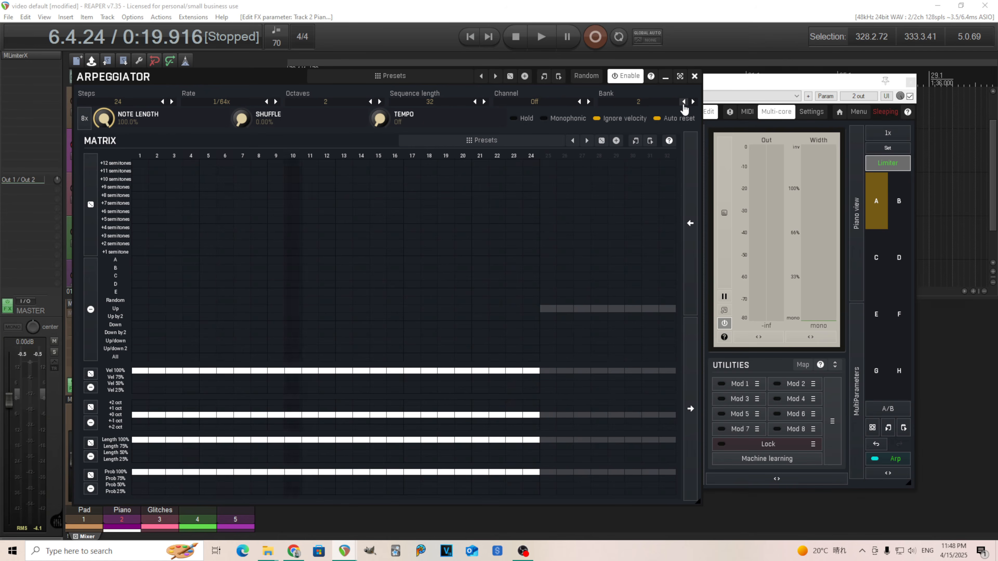
Compare arpeggiator banks 1 and 2, finishing with bank 1 selected
{"action": "left_click", "coordinate": [684, 103]}
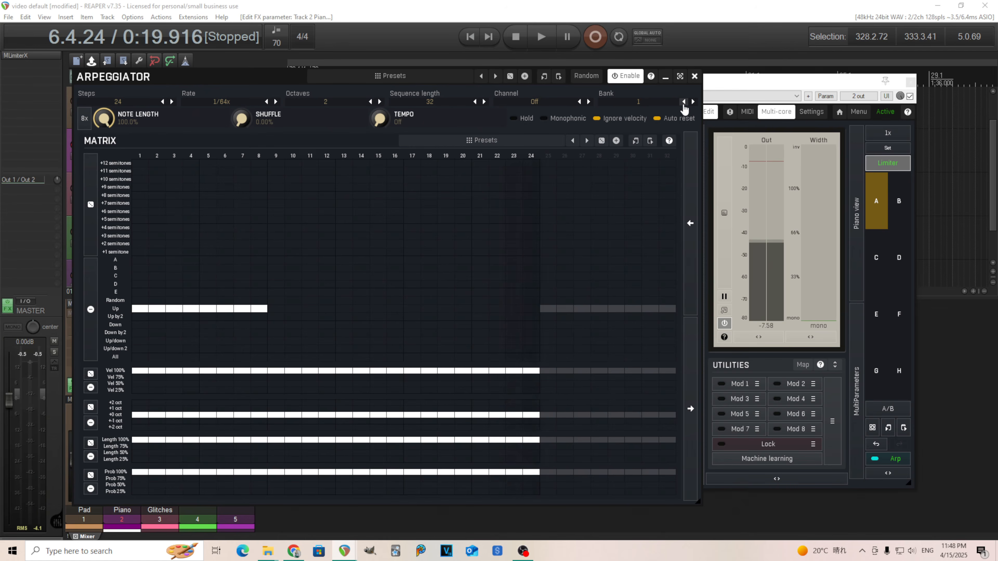
{"action": "left_click", "coordinate": [692, 102]}
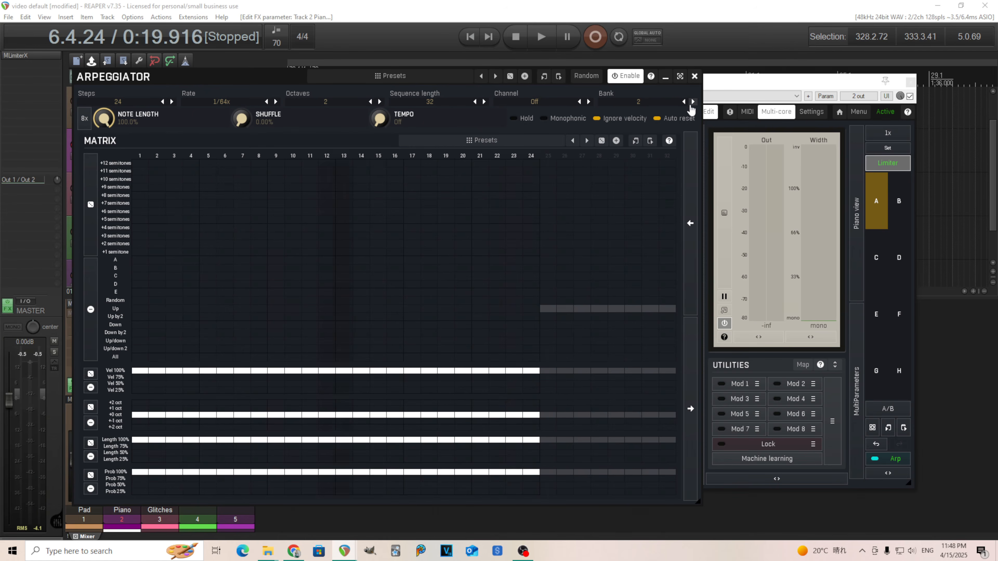
{"action": "left_click", "coordinate": [684, 102]}
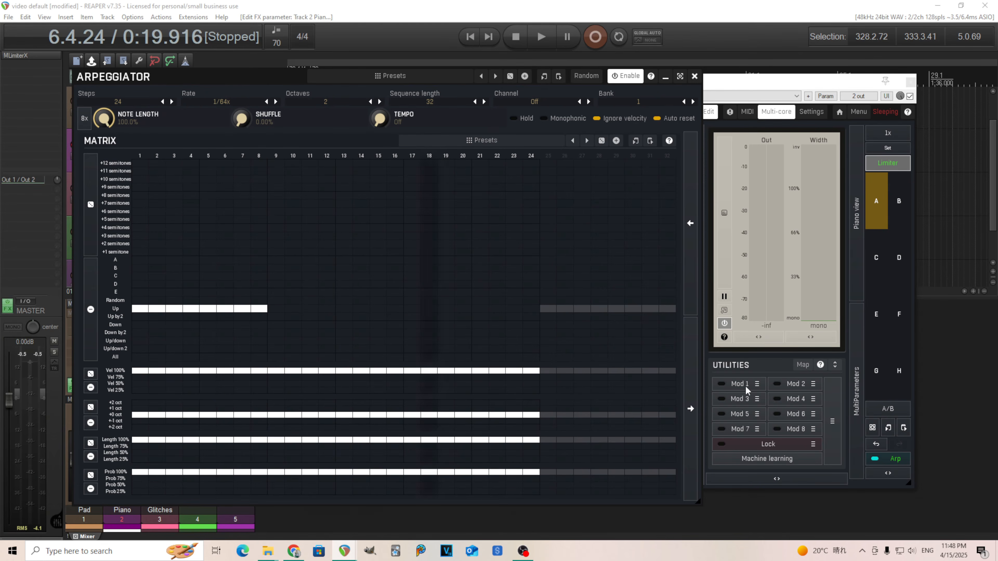
Clear Modulator 1 and have it learn the arpeggiator's Bank parameter from 1 to 2, and enable the modulator
{"action": "left_click", "coordinate": [757, 385]}
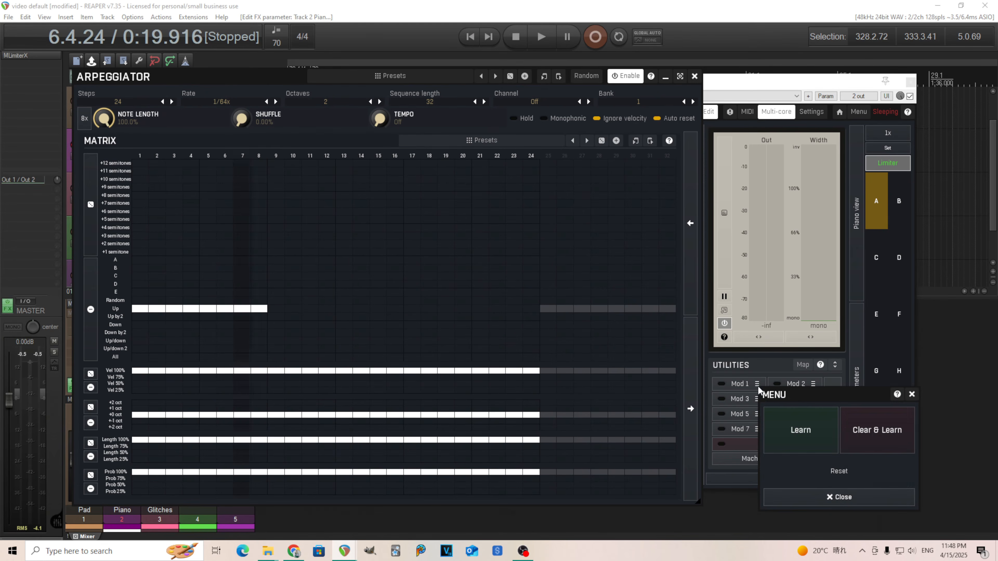
{"action": "left_click", "coordinate": [876, 429]}
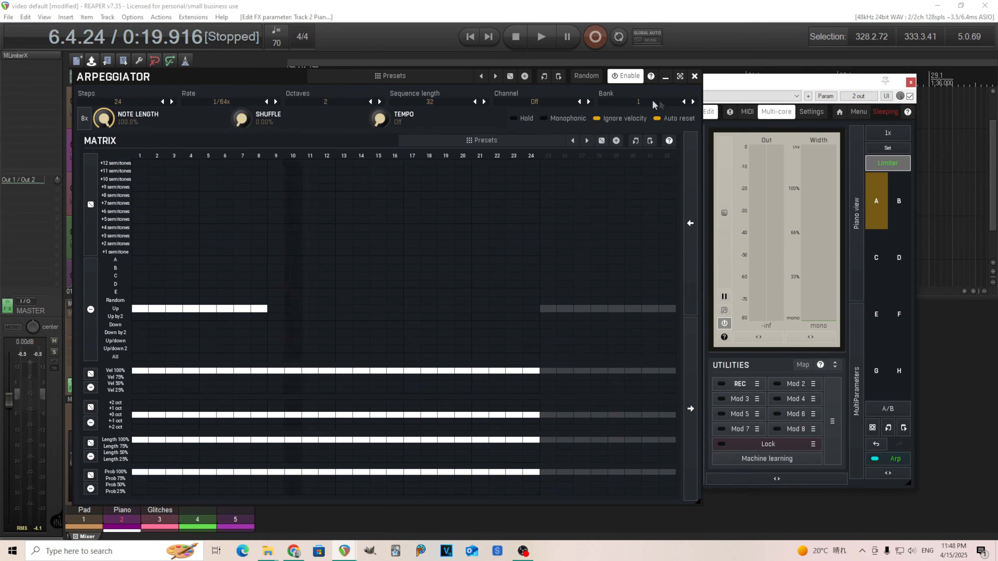
{"action": "left_click", "coordinate": [692, 103]}
{"action": "left_click", "coordinate": [684, 102]}
{"action": "left_click", "coordinate": [739, 385]}
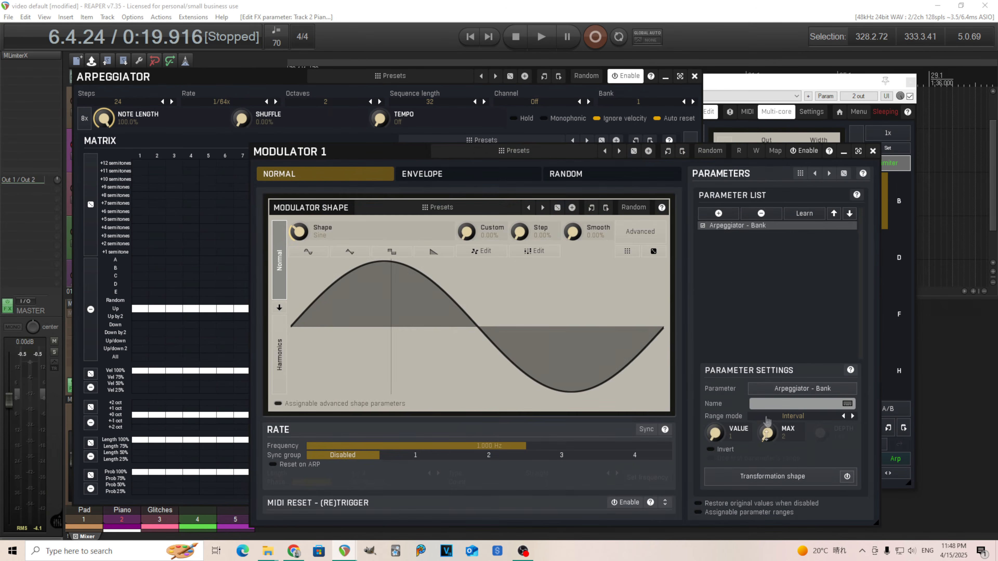
{"action": "left_click", "coordinate": [803, 150]}
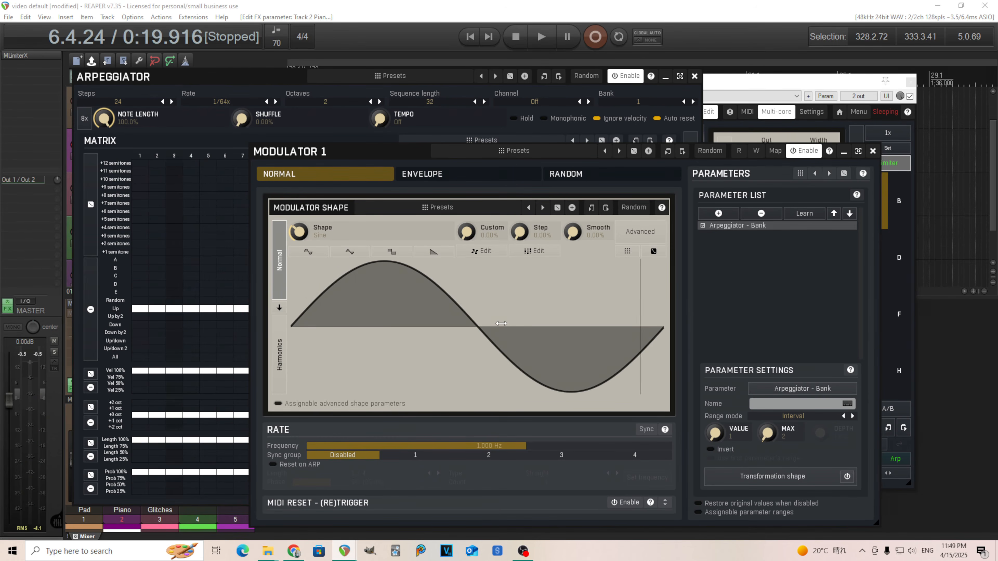
Make Modulator 1 an envelope with a 0 ms release and an attack of about 280 ms
{"action": "left_click", "coordinate": [425, 179]}
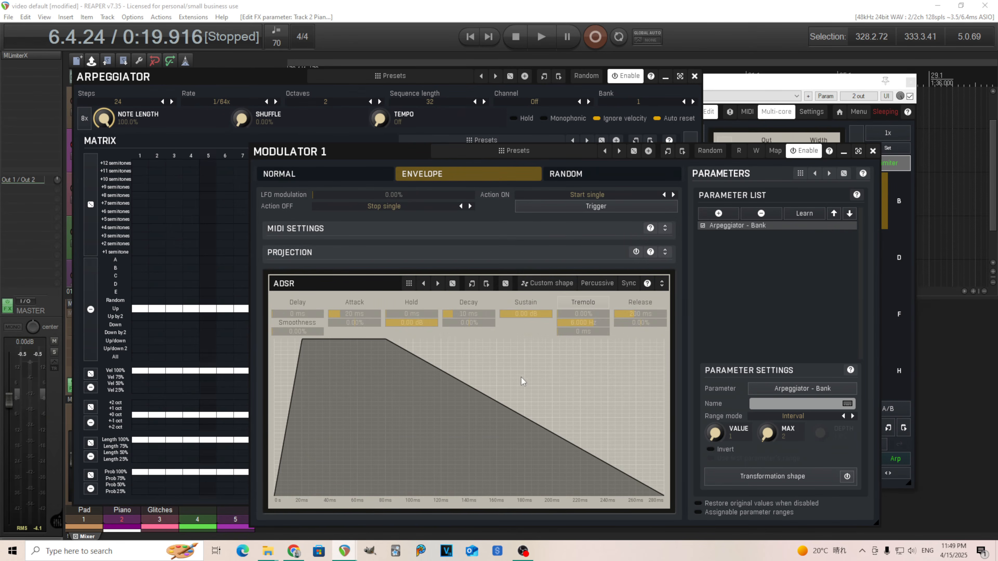
{"action": "left_click_drag", "start_coordinate": [637, 314], "coordinate": [636, 331]}
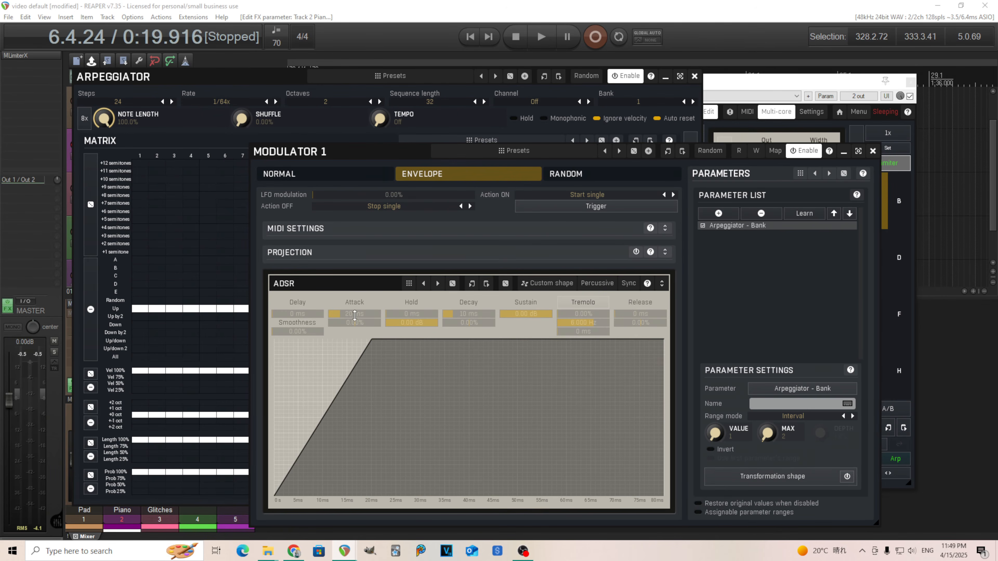
{"action": "left_click_drag", "start_coordinate": [289, 466], "coordinate": [293, 443]}
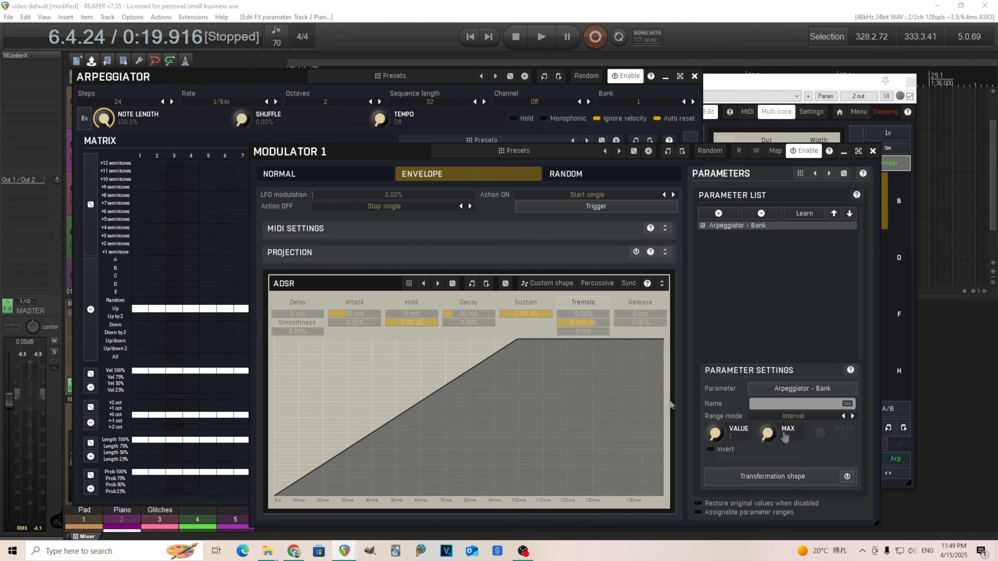
{"action": "left_click_drag", "start_coordinate": [363, 313], "coordinate": [546, 395]}
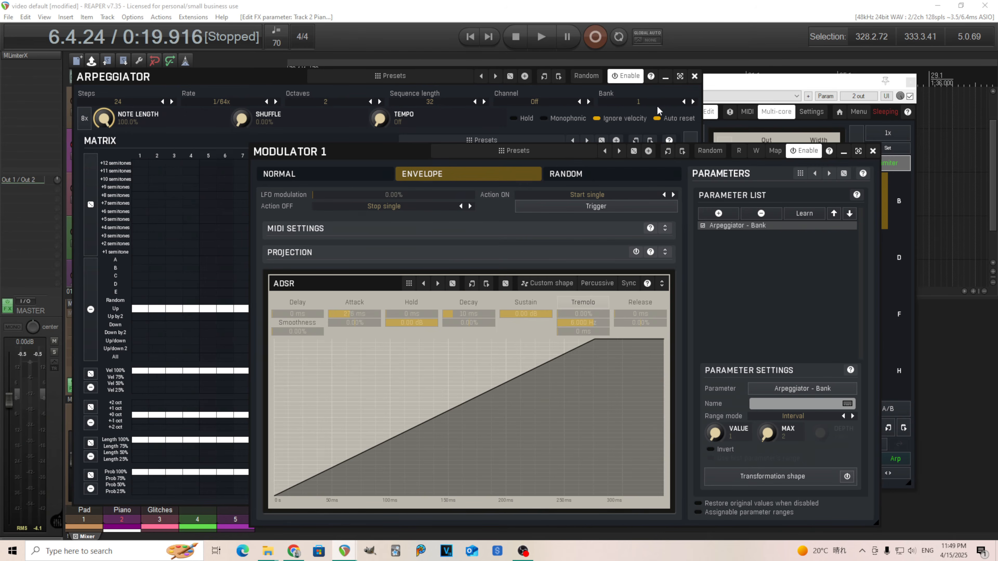
Raise the attack of Modulator 1's envelope to about 510 ms and close the modulator window
{"action": "left_click_drag", "start_coordinate": [361, 315], "coordinate": [393, 338]}
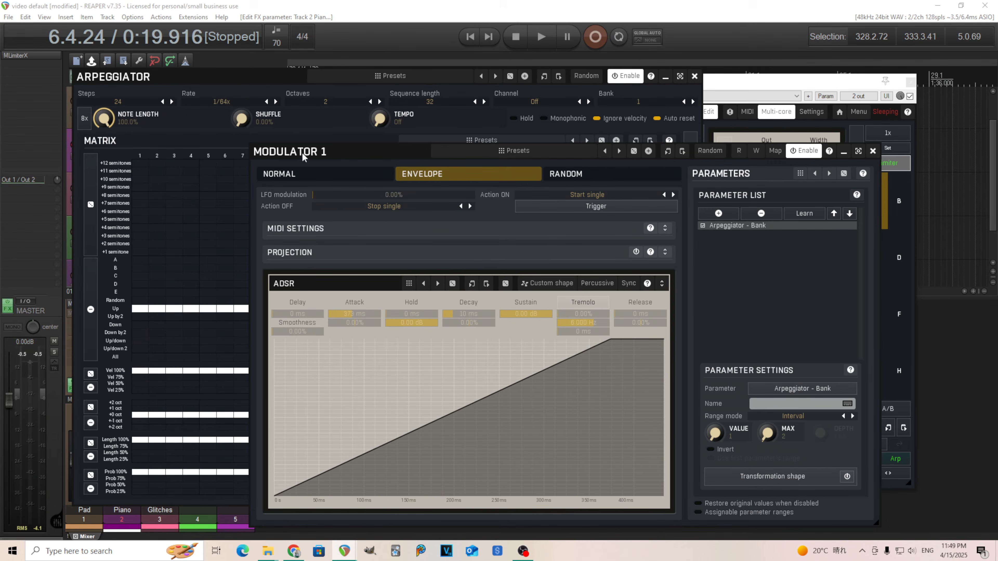
{"action": "left_click_drag", "start_coordinate": [310, 160], "coordinate": [401, 154]}
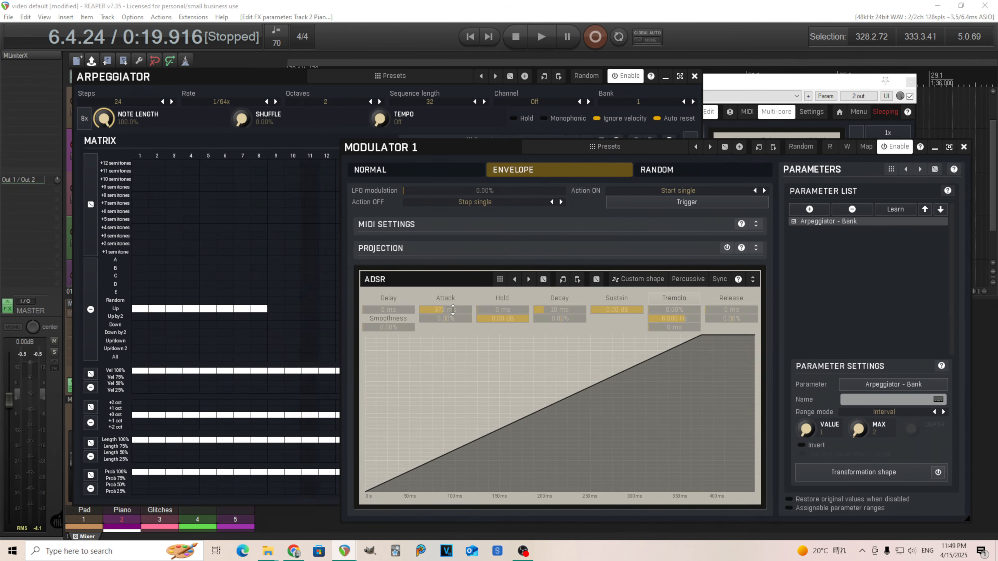
{"action": "left_click_drag", "start_coordinate": [452, 310], "coordinate": [452, 279]}
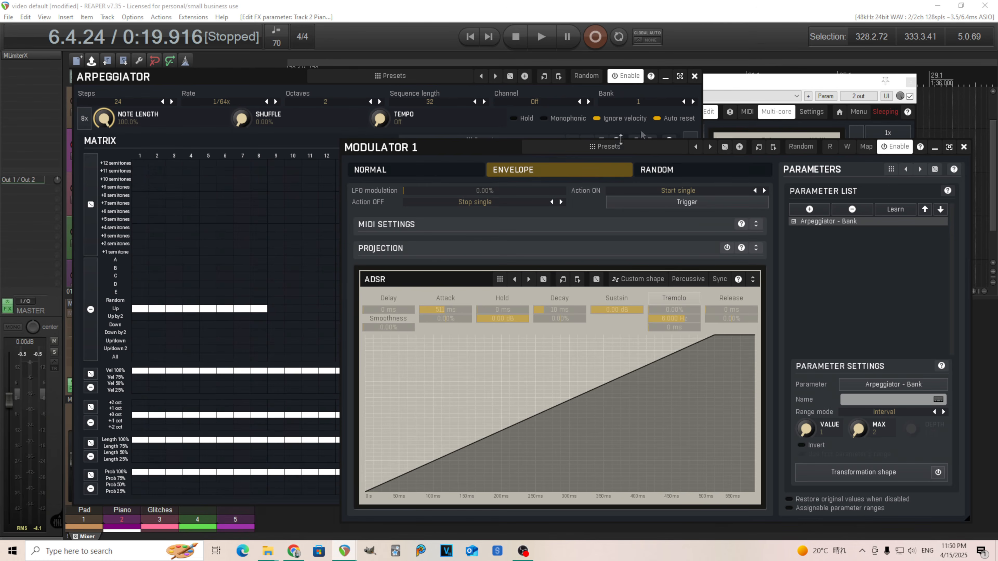
{"action": "left_click_drag", "start_coordinate": [466, 146], "coordinate": [419, 126]}
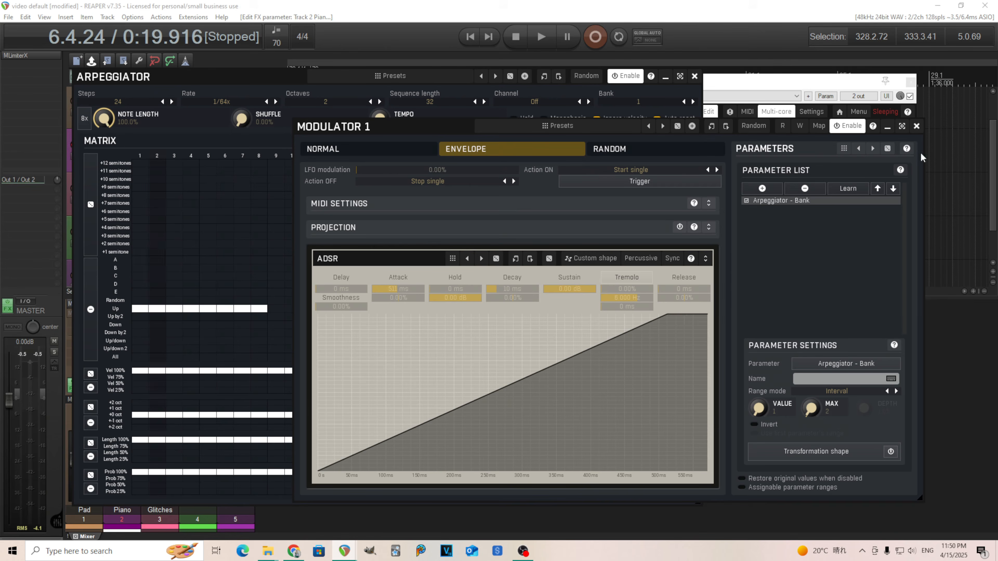
{"action": "left_click", "coordinate": [916, 125]}
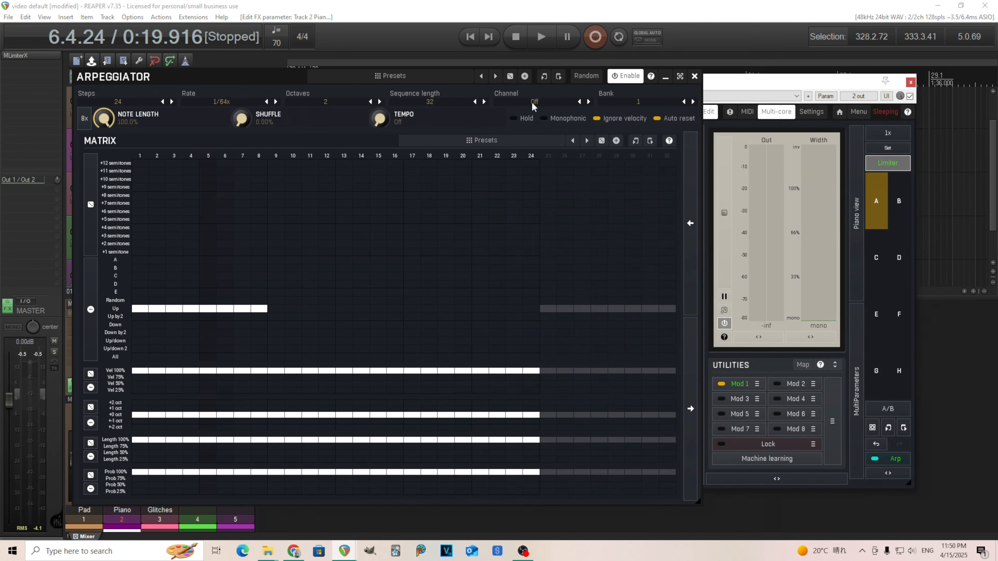
Set the arpeggiator's channel to 2 and close the arpeggiator window
{"action": "left_click_drag", "start_coordinate": [231, 83], "coordinate": [413, 88]}
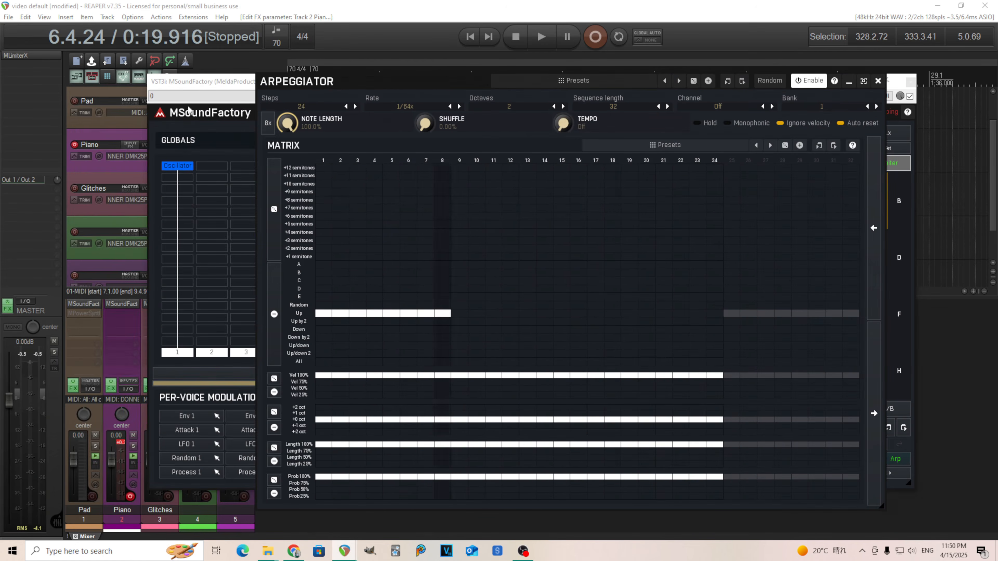
{"action": "left_click_drag", "start_coordinate": [192, 82], "coordinate": [118, 91]}
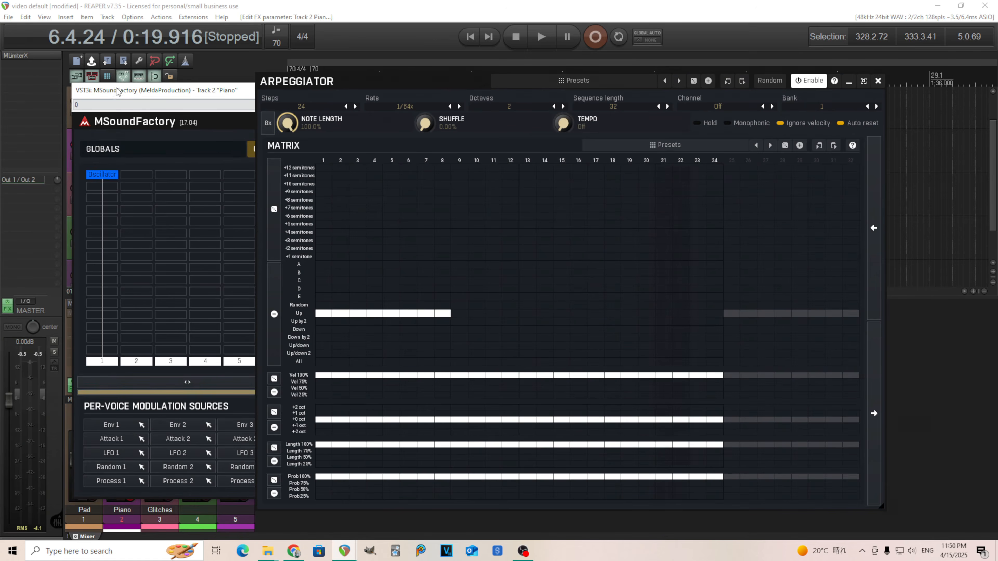
{"action": "left_click", "coordinate": [702, 109]}
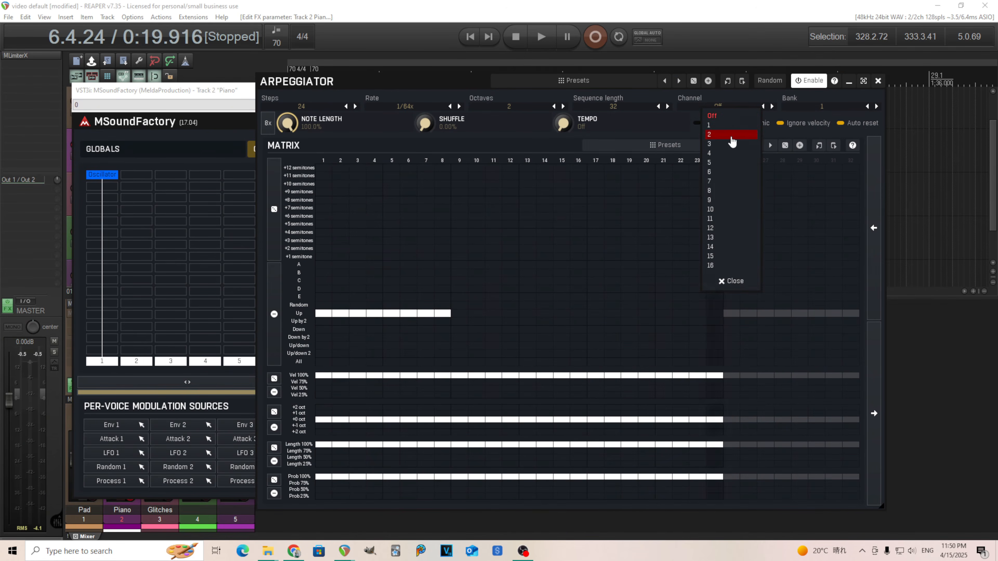
{"action": "left_click", "coordinate": [732, 136]}
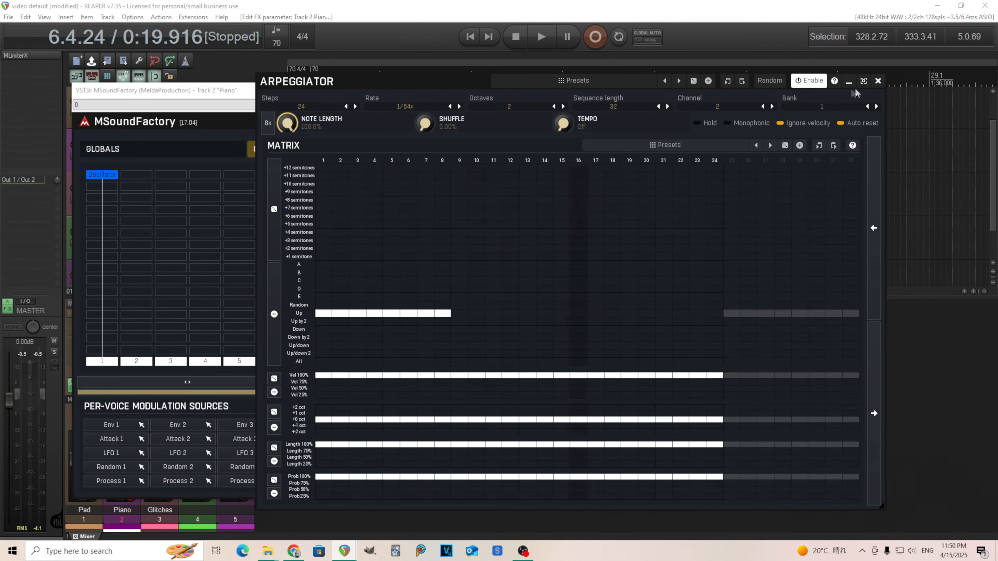
{"action": "left_click", "coordinate": [877, 80]}
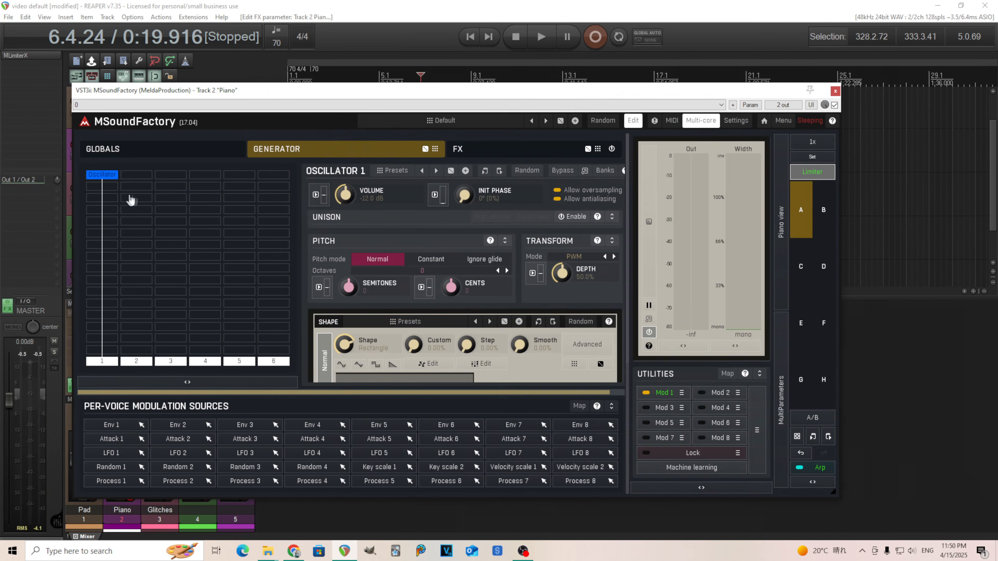
Restrict Oscillator 1's MIDI filter to the arpeggiator's channel and close its plugin settings
{"action": "right_click", "coordinate": [102, 179]}
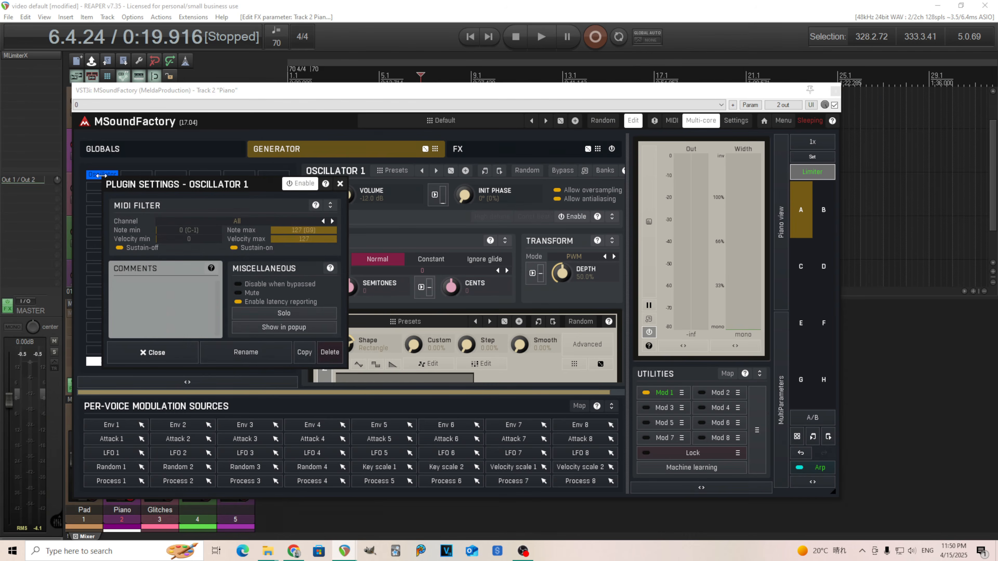
{"action": "left_click", "coordinate": [239, 224]}
{"action": "left_click", "coordinate": [257, 250]}
{"action": "left_click", "coordinate": [172, 353]}
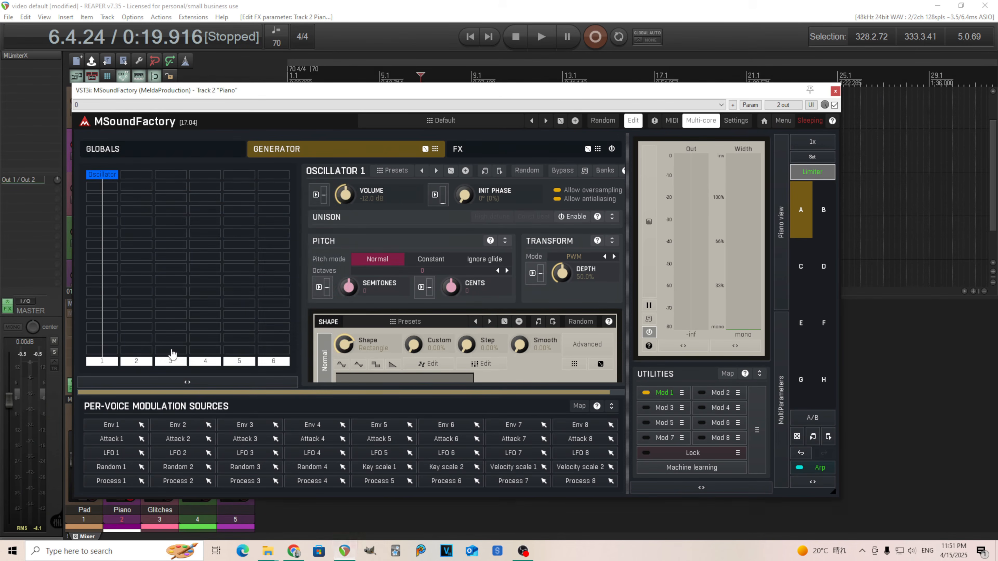
Show Modulator 1 beside the arpeggiator, raise the envelope's attack to about 980 ms, and close the arpeggiator
{"action": "left_click", "coordinate": [663, 393]}
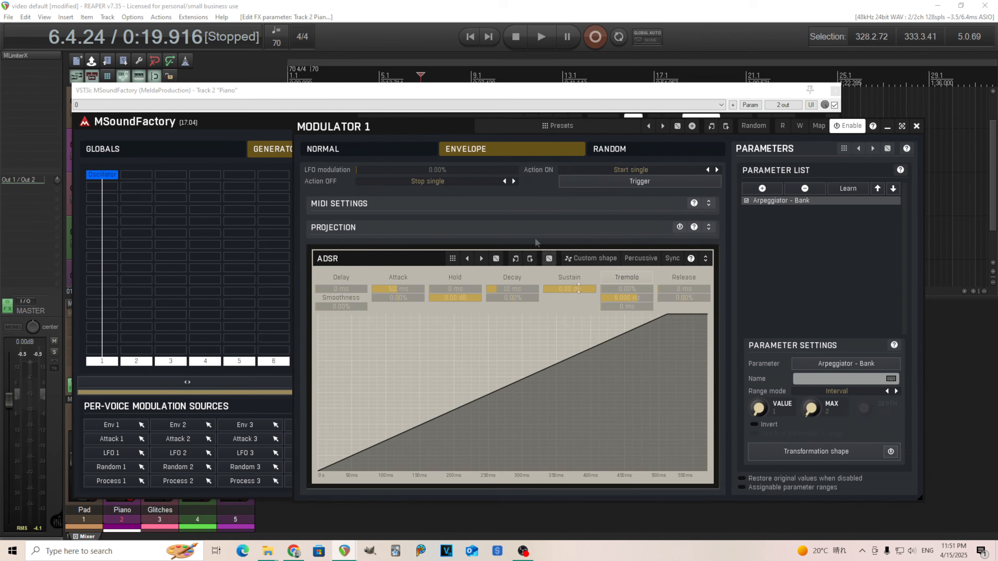
{"action": "left_click", "coordinate": [220, 126]}
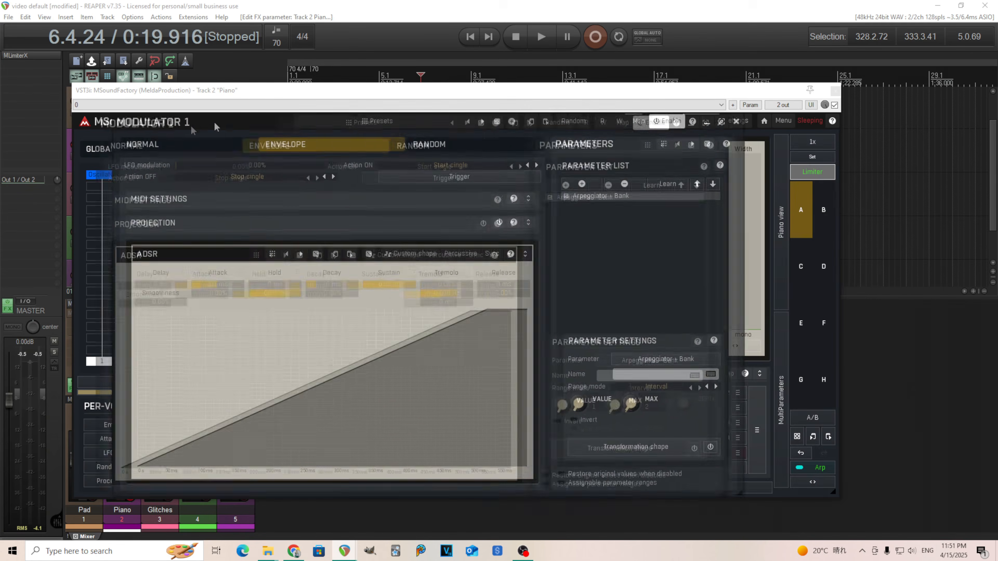
{"action": "left_click", "coordinate": [810, 468]}
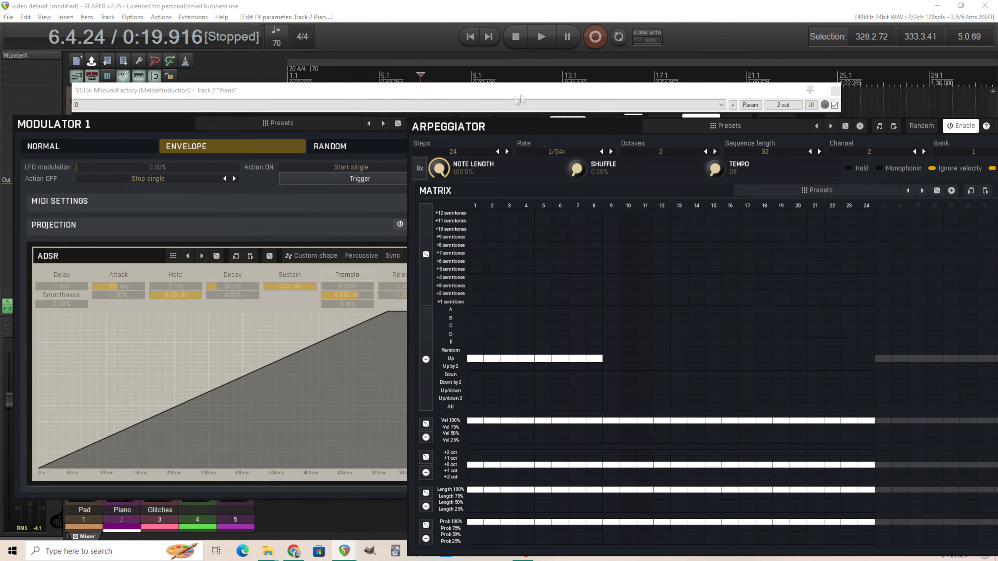
{"action": "left_click_drag", "start_coordinate": [490, 123], "coordinate": [366, 111]}
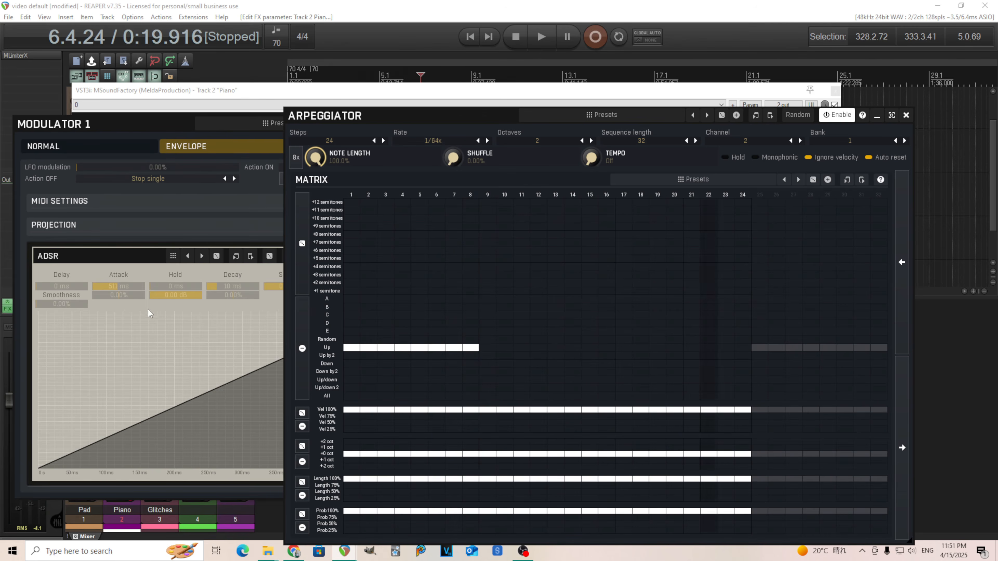
{"action": "left_click_drag", "start_coordinate": [127, 292], "coordinate": [127, 285]}
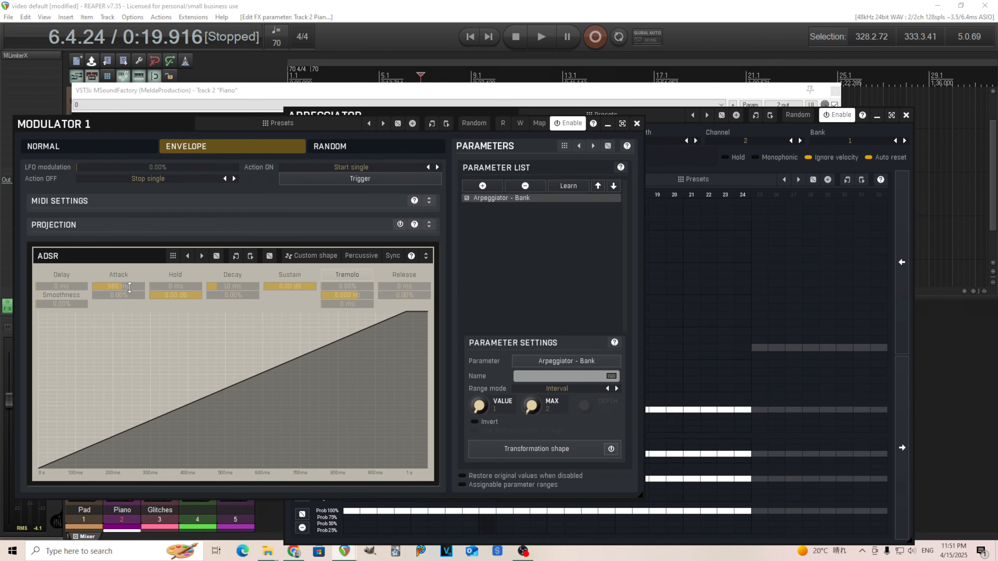
{"action": "left_click", "coordinate": [337, 115]}
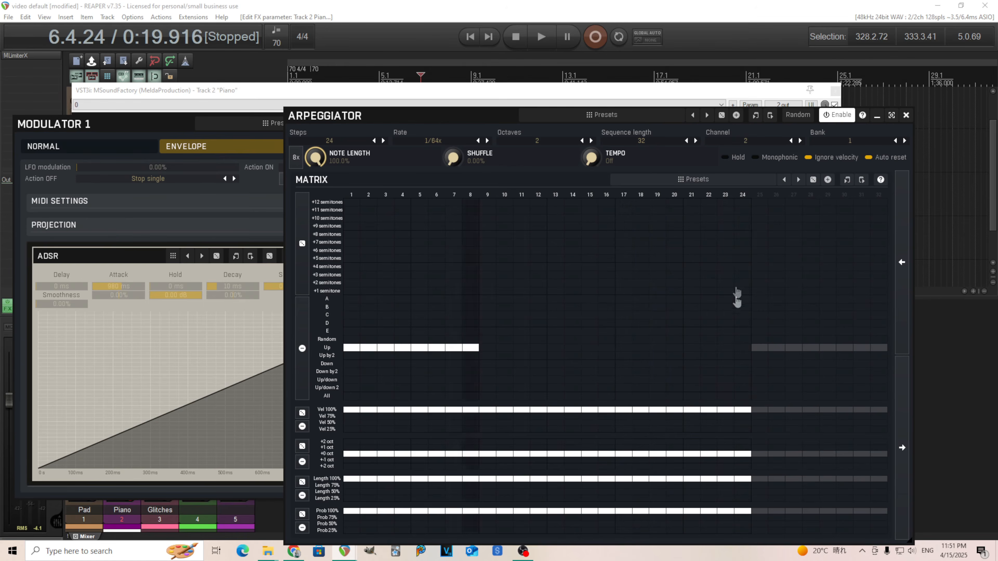
{"action": "left_click", "coordinate": [905, 115]}
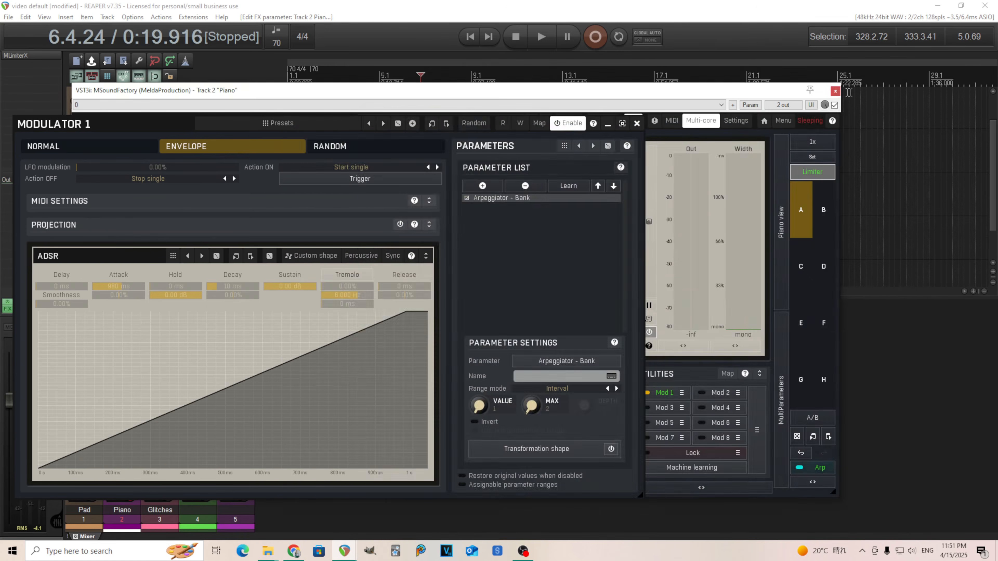
Close the synth, open the Piano track's MIDI item at bar 7, and audition its chords from position 6.4.50
{"action": "left_click", "coordinate": [835, 91]}
{"action": "scroll", "coordinate": [472, 189], "scroll_direction": "up", "scroll_amount": 3}
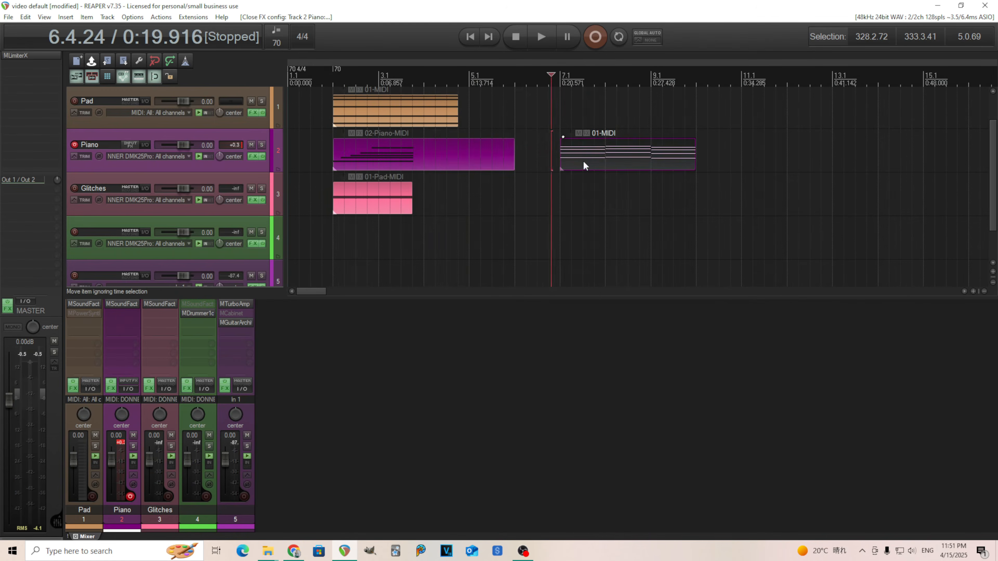
{"action": "double_click", "coordinate": [584, 163]}
{"action": "left_click", "coordinate": [496, 145]}
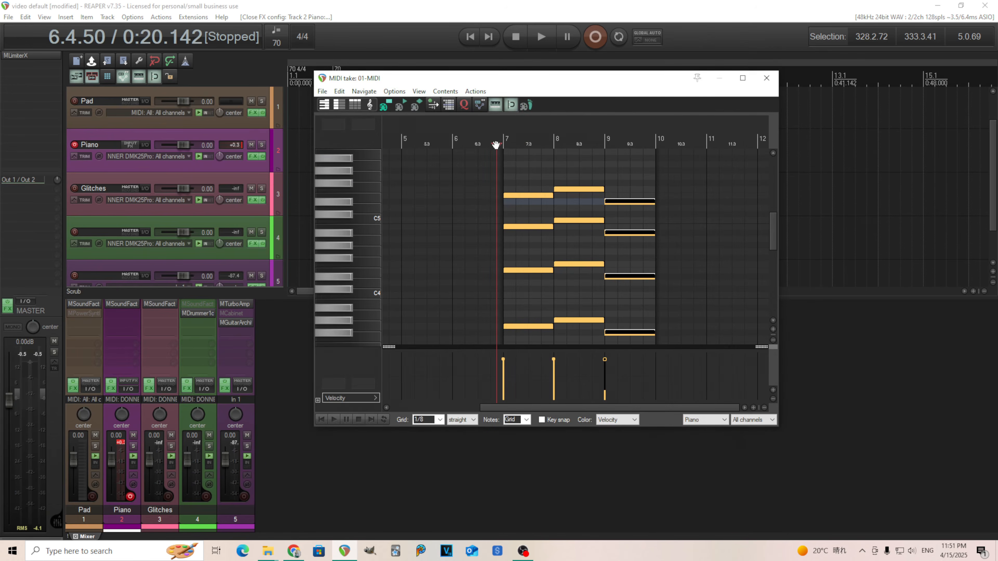
{"action": "left_click", "coordinate": [542, 37]}
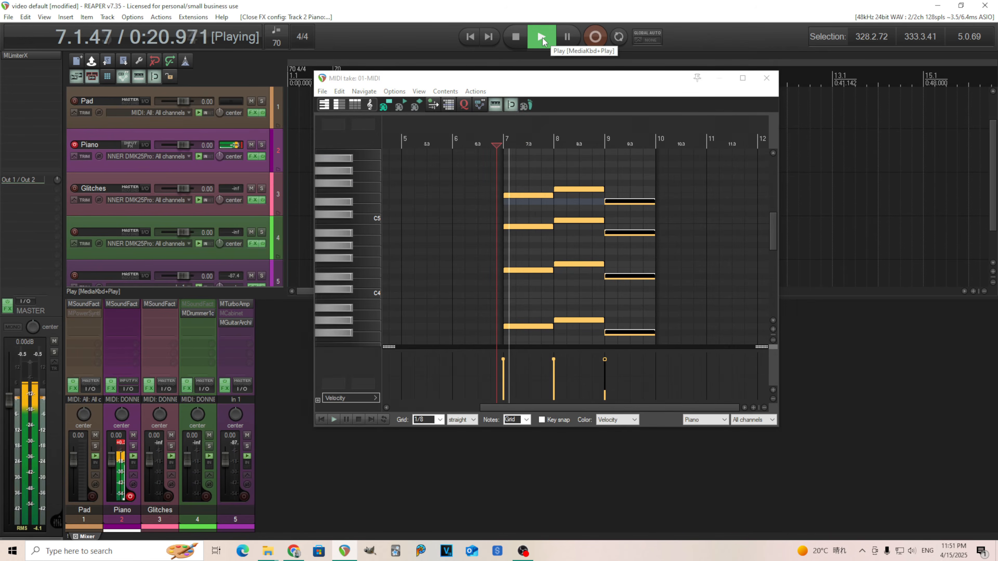
{"action": "left_click", "coordinate": [515, 37]}
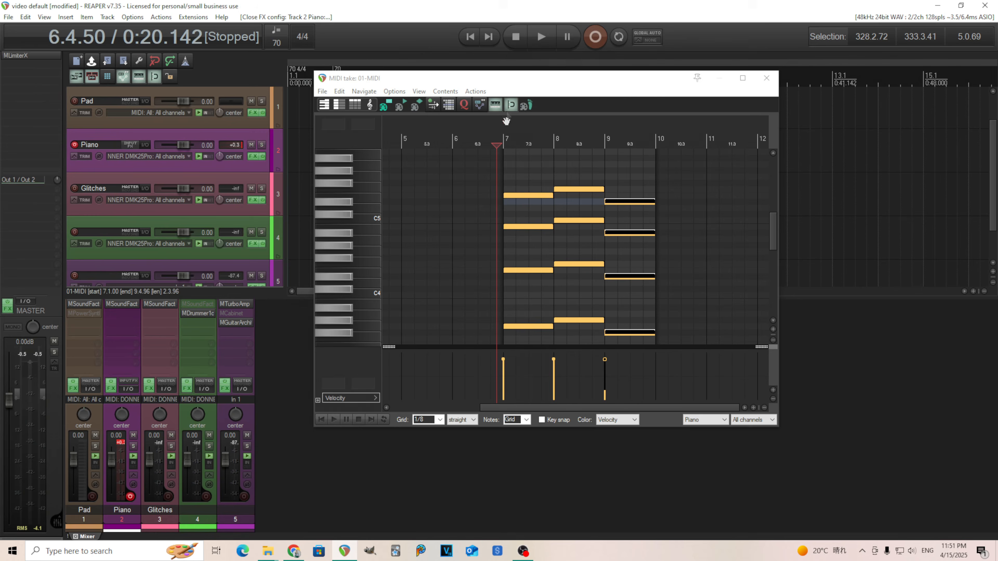
{"action": "left_click", "coordinate": [503, 143]}
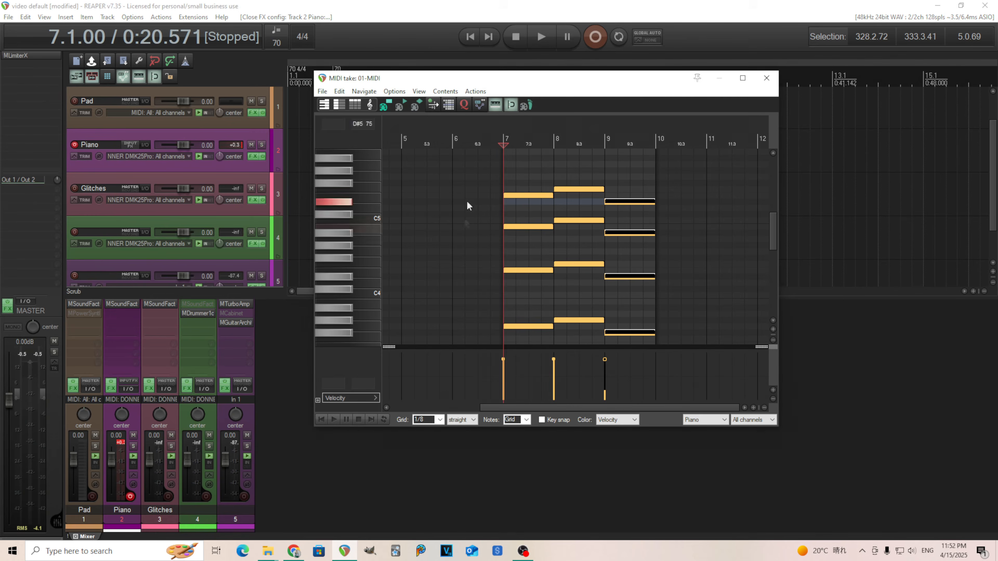
{"action": "left_click", "coordinate": [495, 148]}
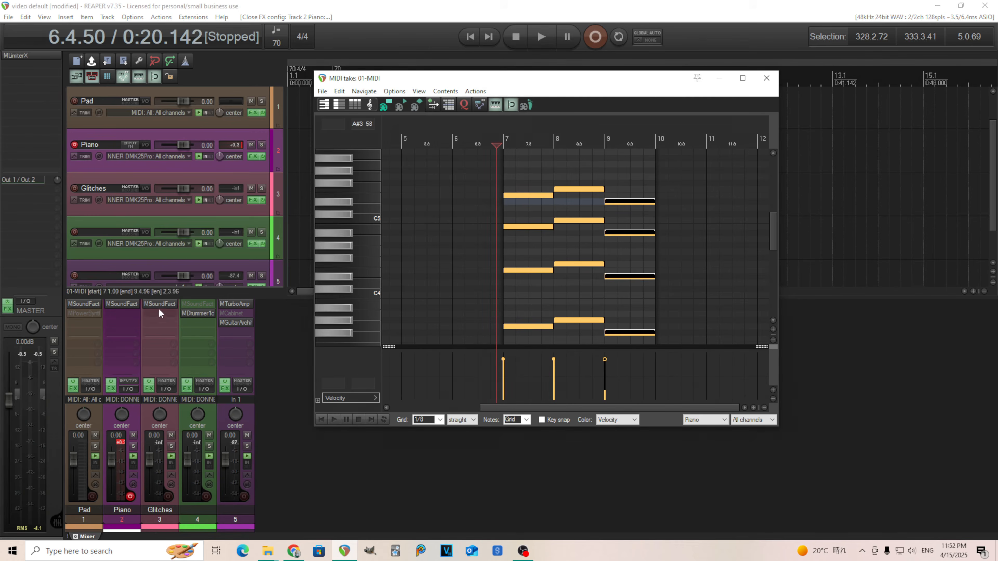
Reopen Modulator 1 on the Piano track's synth and try envelope attacks of about 490 and 700 ms while playing the chords
{"action": "left_click", "coordinate": [126, 303]}
{"action": "left_click", "coordinate": [664, 392]}
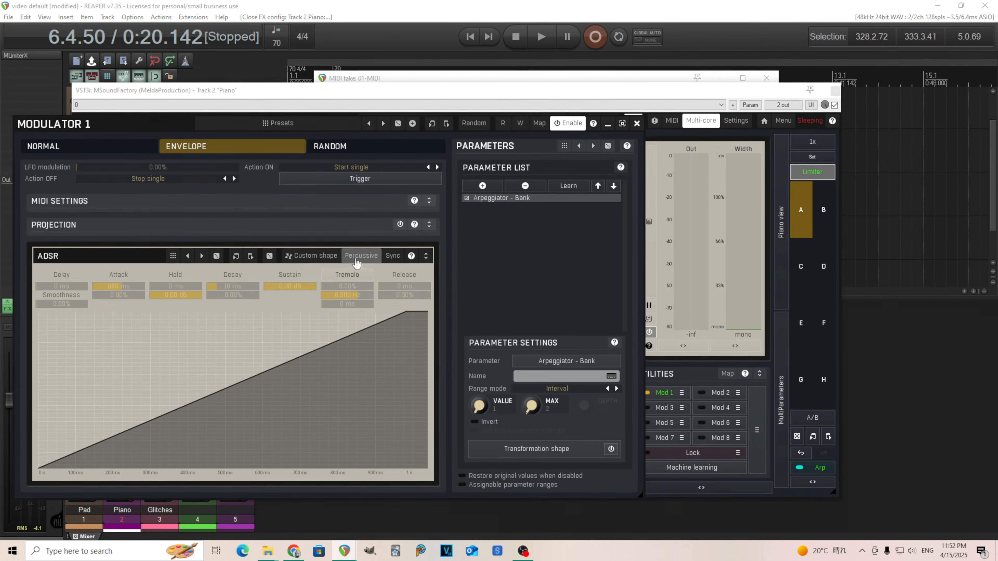
{"action": "left_click_drag", "start_coordinate": [122, 286], "coordinate": [117, 286]}
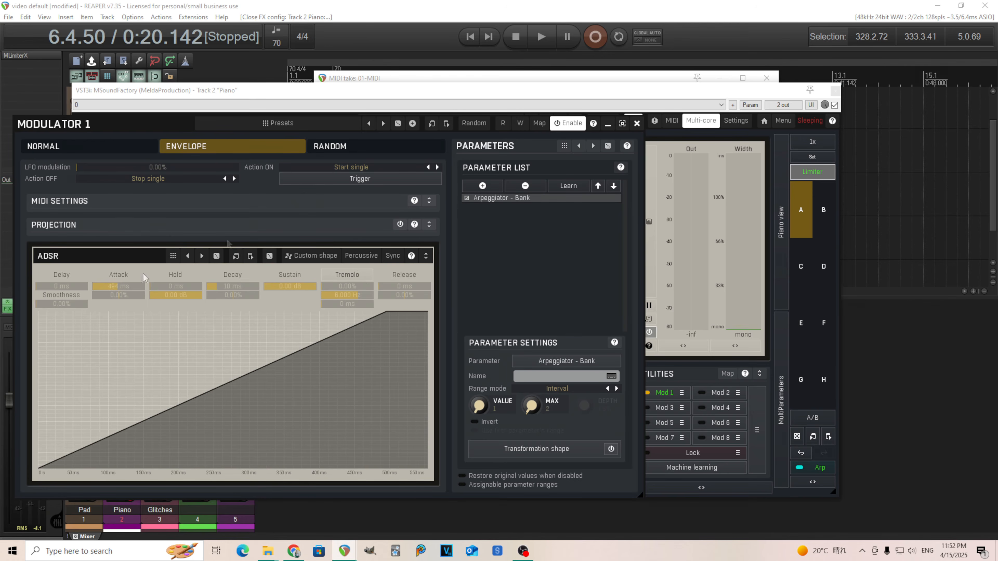
{"action": "left_click", "coordinate": [536, 38]}
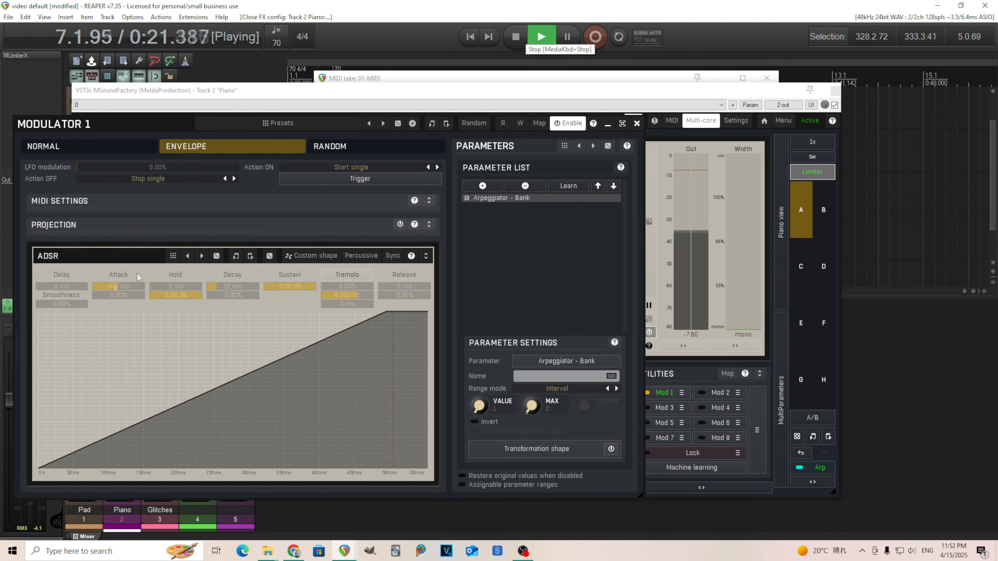
{"action": "left_click", "coordinate": [515, 36]}
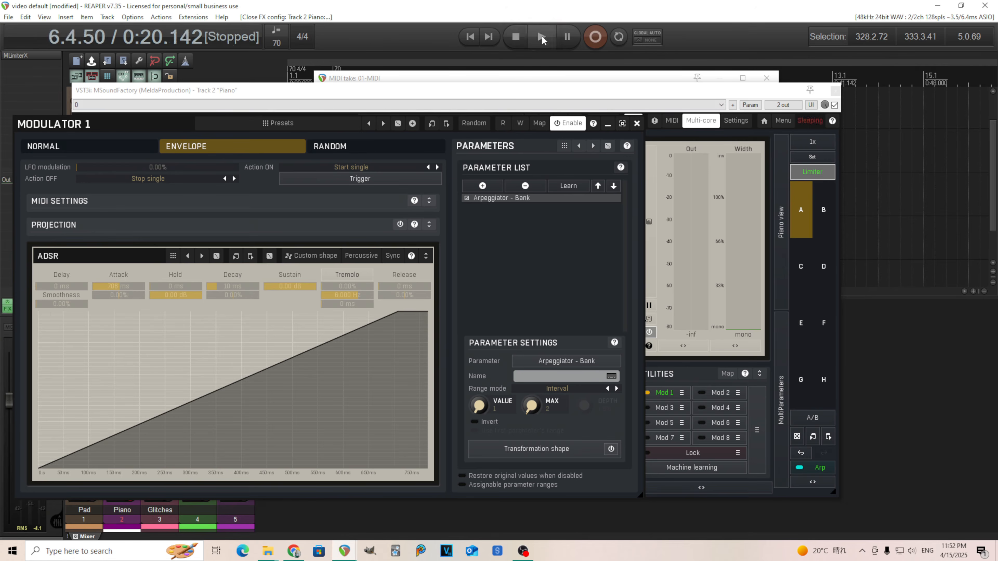
Lengthen the envelope's attack to about 980 ms and on to about 1070 ms, replaying the chords between changes
{"action": "left_click", "coordinate": [541, 37]}
{"action": "key", "text": "space"}
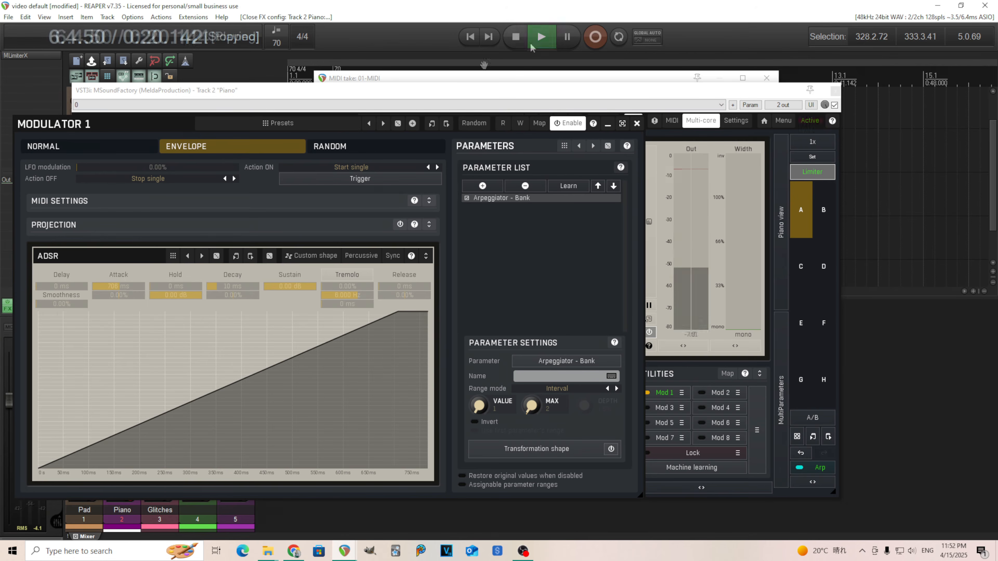
{"action": "key", "text": "space"}
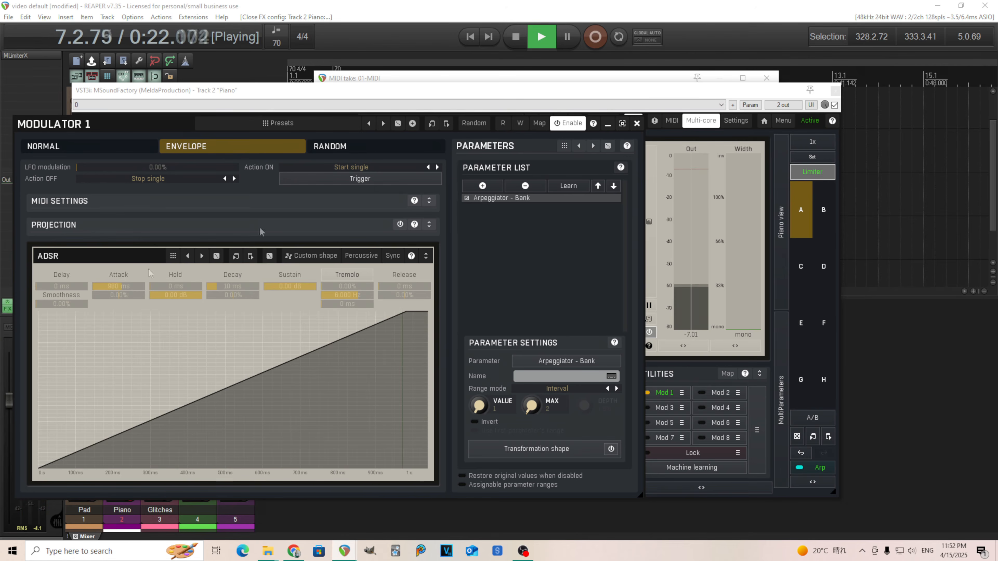
{"action": "left_click", "coordinate": [516, 36]}
{"action": "left_click", "coordinate": [537, 42]}
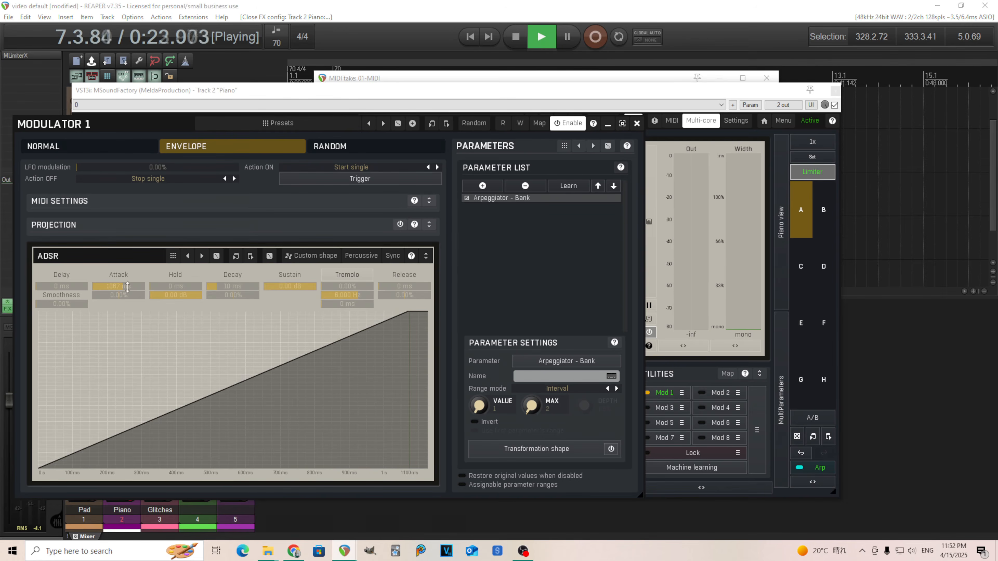
Replay the chords from position 6.4.50, closing the modulator and synth windows, and stop playback
{"action": "left_click", "coordinate": [539, 39]}
{"action": "left_click", "coordinate": [540, 40]}
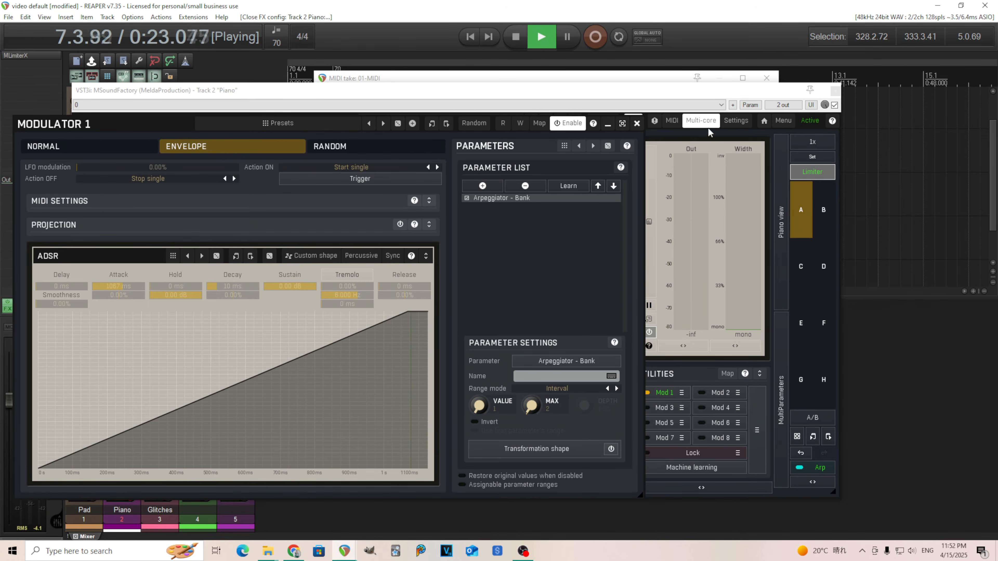
{"action": "left_click", "coordinate": [637, 122]}
{"action": "left_click", "coordinate": [835, 91]}
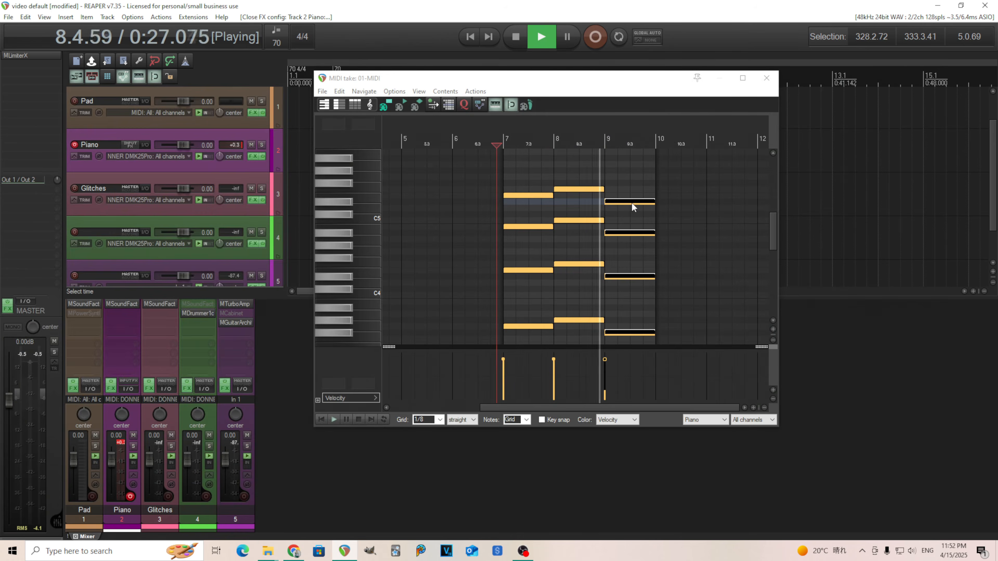
{"action": "key", "text": "space"}
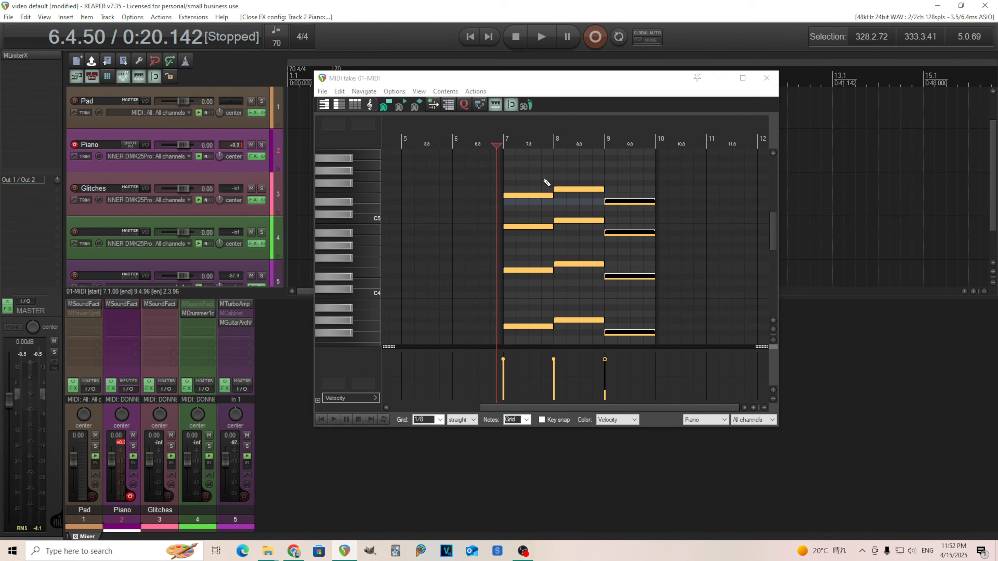
Turn off grid snapping and trim the bar 7 chord's notes to end just before bar 8
{"action": "left_click_drag", "start_coordinate": [542, 177], "coordinate": [626, 337]}
{"action": "left_click", "coordinate": [510, 105]}
{"action": "left_click_drag", "start_coordinate": [553, 196], "coordinate": [554, 197]}
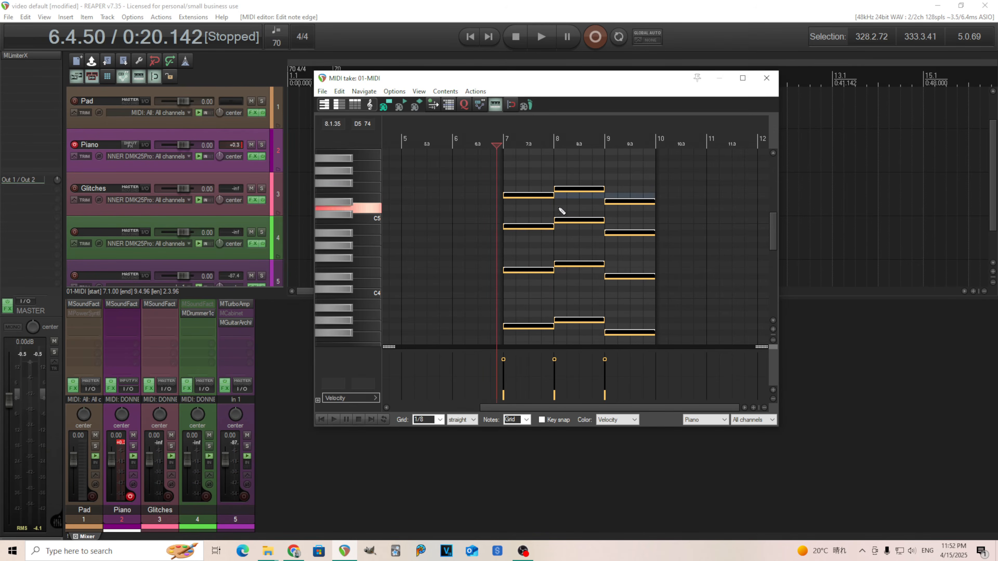
{"action": "left_click", "coordinate": [557, 207]}
{"action": "left_click_drag", "start_coordinate": [539, 183], "coordinate": [552, 334]}
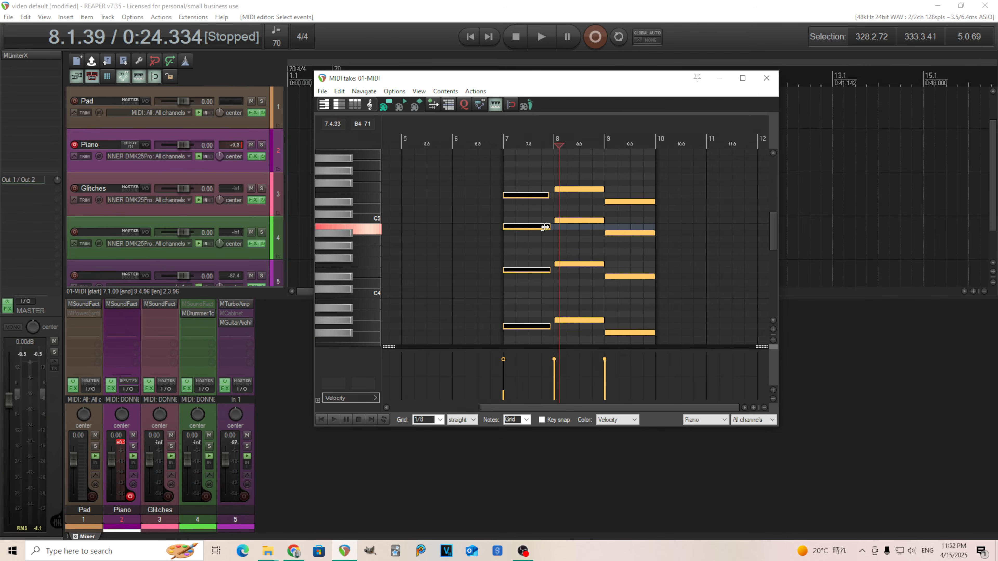
Trim the bar 8 chord's notes to end just before bar 9 and extend the bar 9 chord slightly past bar 10
{"action": "left_click_drag", "start_coordinate": [598, 178], "coordinate": [593, 338]}
{"action": "left_click_drag", "start_coordinate": [604, 189], "coordinate": [670, 343]}
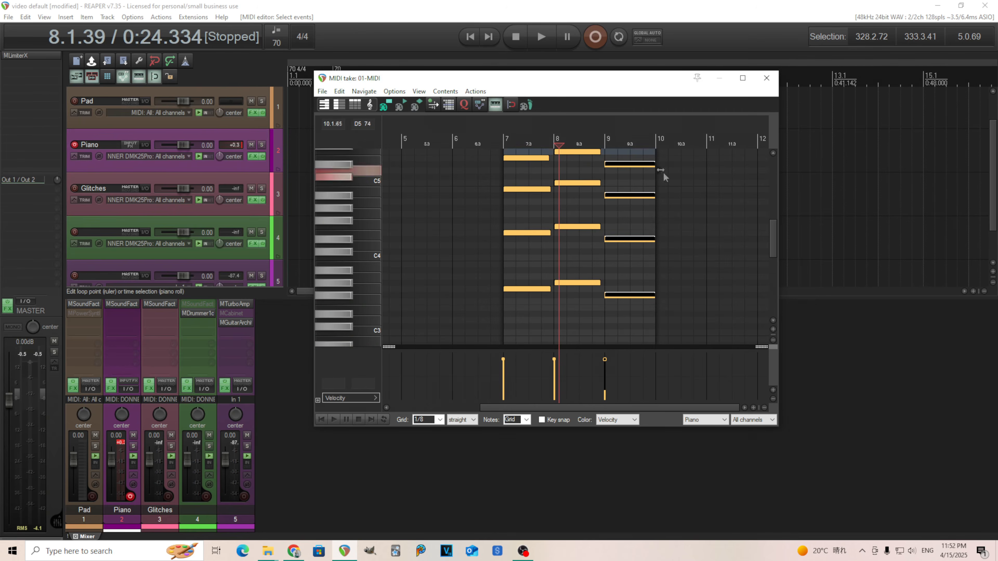
{"action": "left_click_drag", "start_coordinate": [655, 164], "coordinate": [656, 164]}
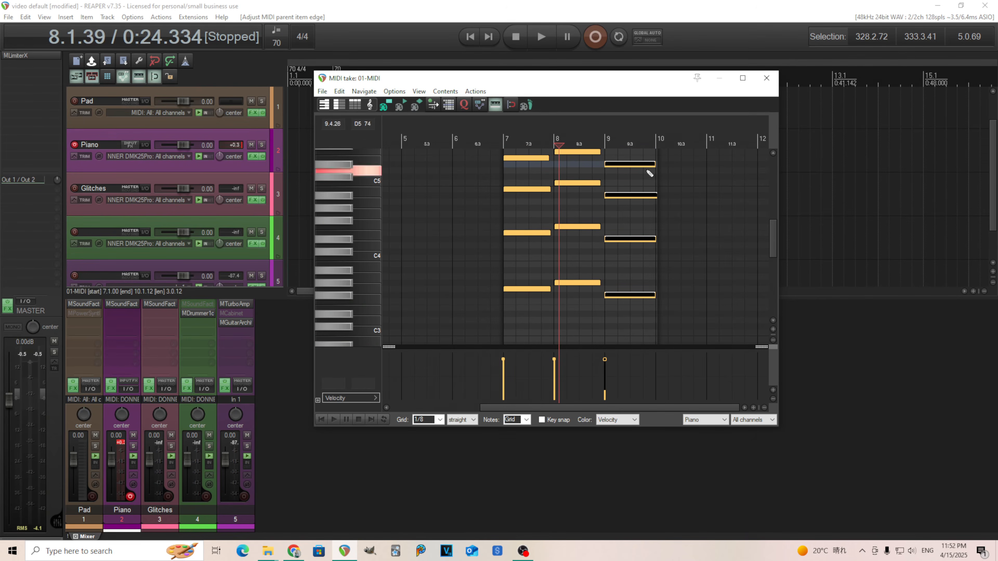
Audition the edited chords from position 6.4.40, then stop playback
{"action": "left_click", "coordinate": [496, 140]}
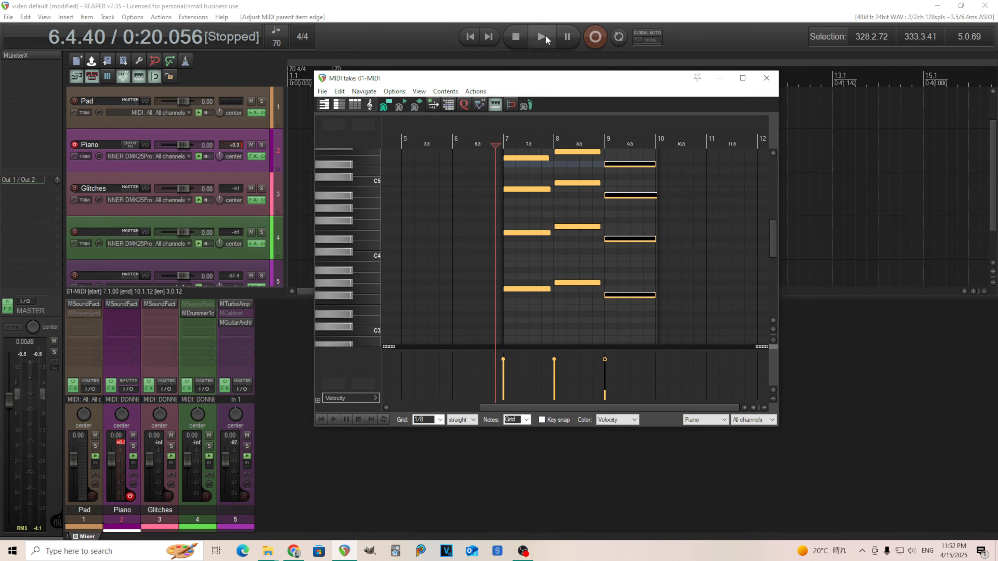
{"action": "left_click", "coordinate": [546, 35]}
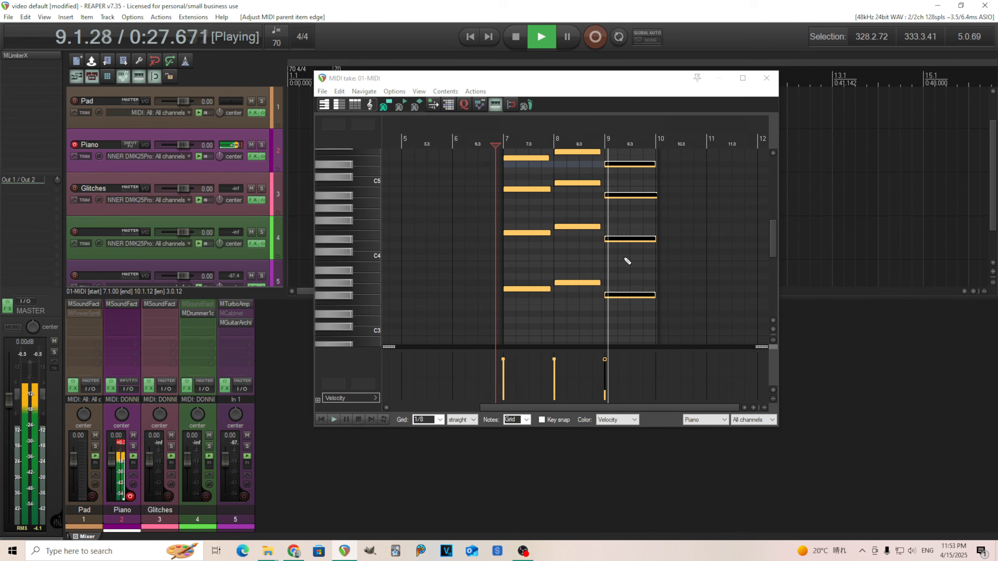
{"action": "left_click", "coordinate": [516, 37]}
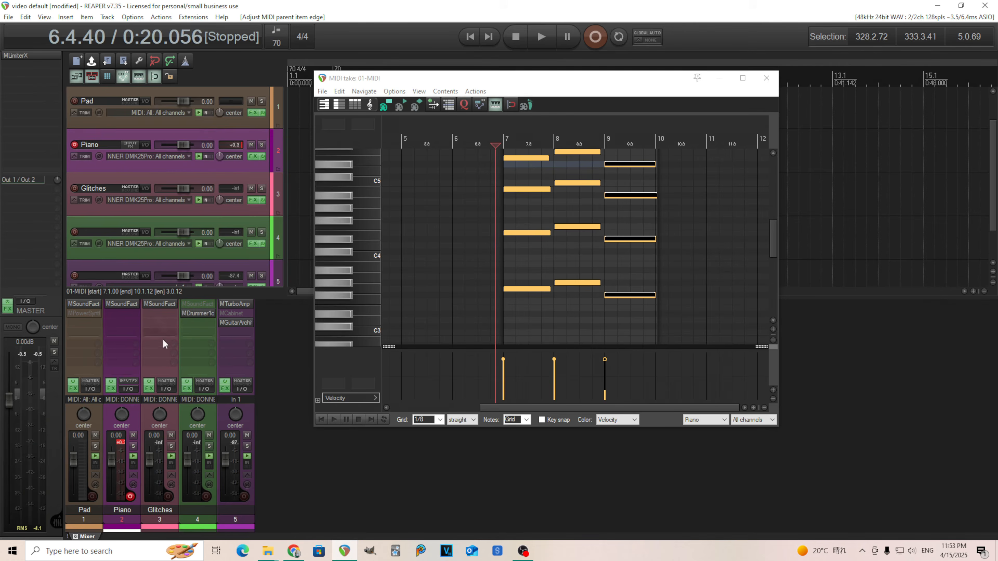
Open the Piano track's MSoundFactory arpeggiator and load the Fast dim arp preset from the FX folder
{"action": "left_click", "coordinate": [130, 305]}
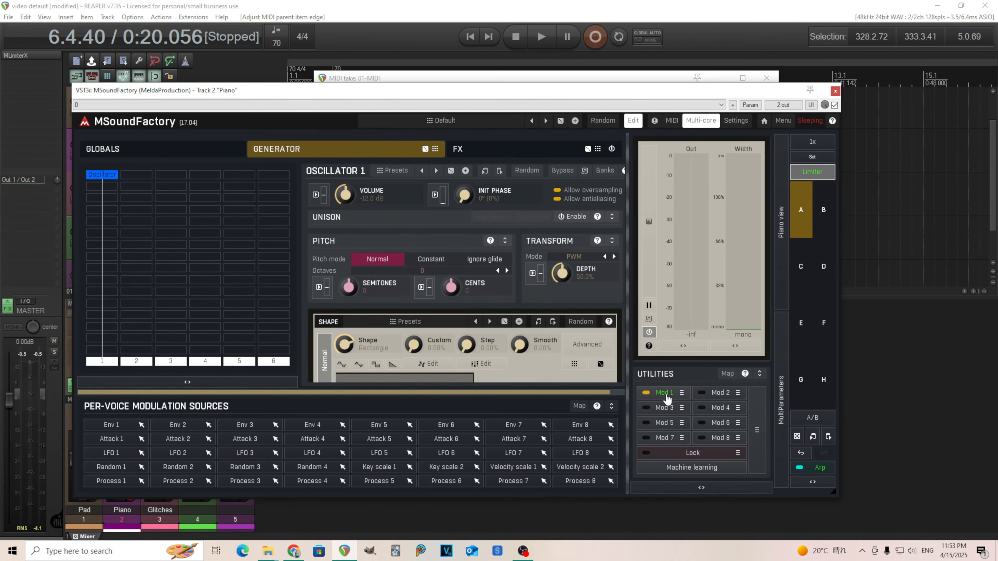
{"action": "left_click", "coordinate": [823, 471]}
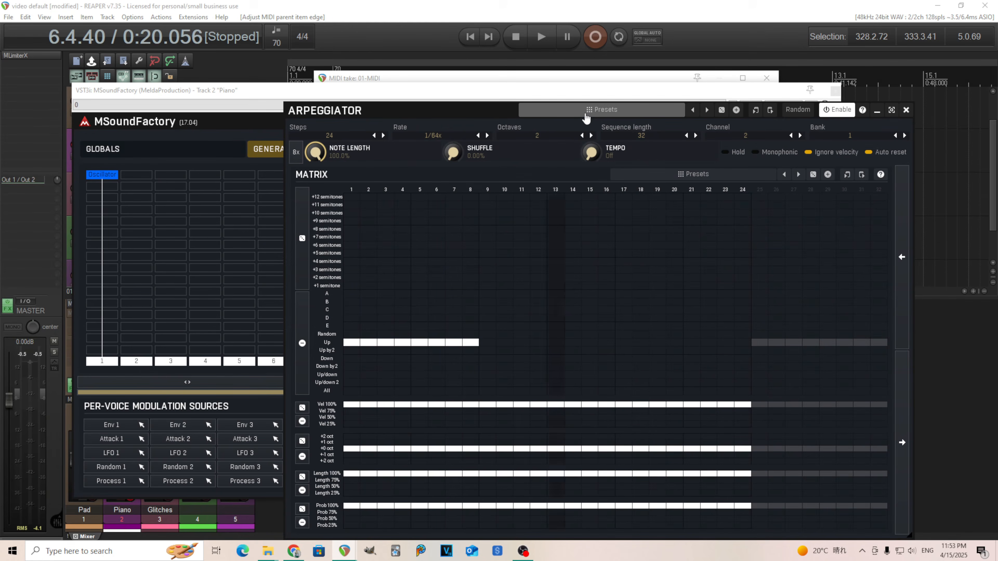
{"action": "left_click", "coordinate": [585, 114]}
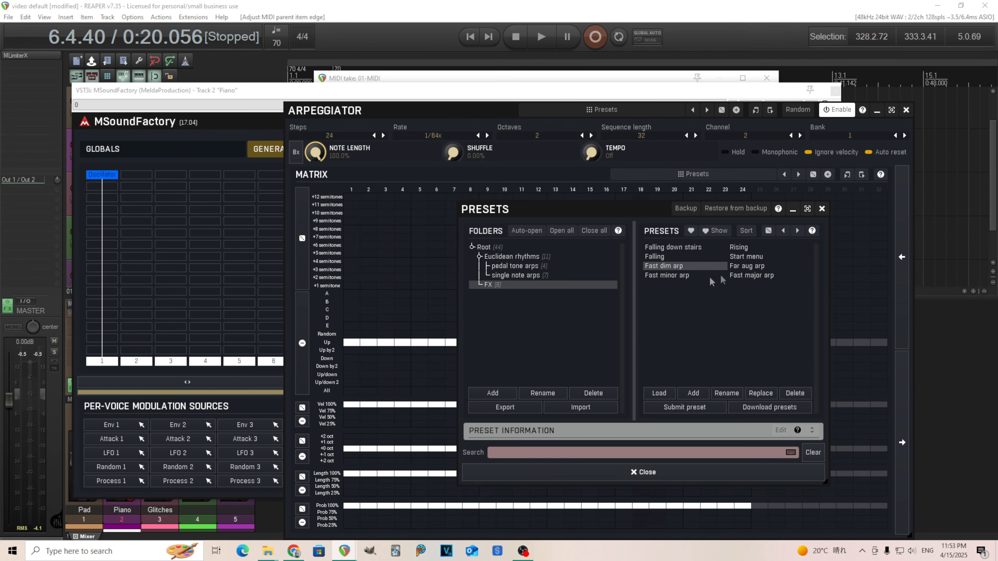
{"action": "left_click", "coordinate": [690, 269]}
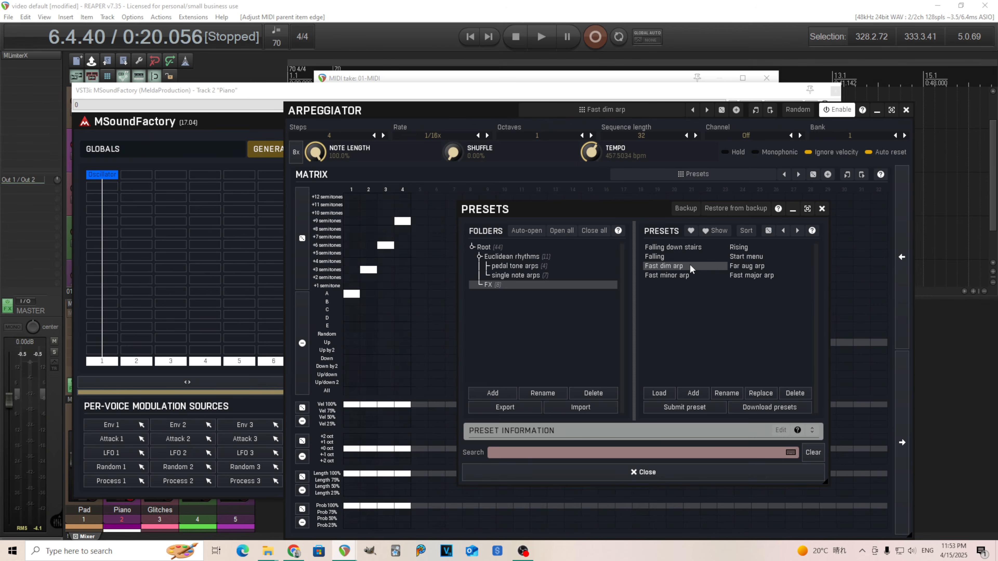
{"action": "left_click", "coordinate": [643, 472]}
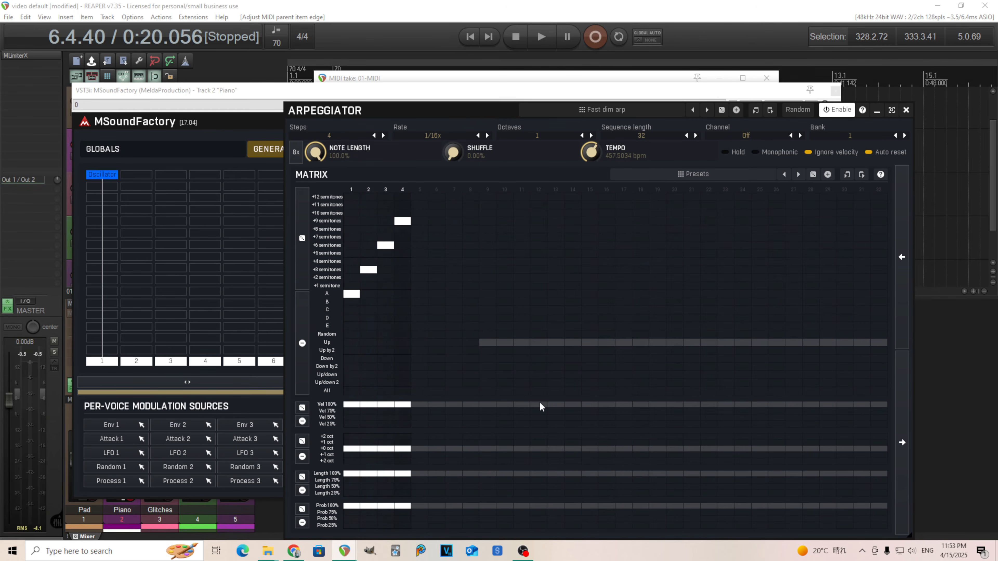
Reposition the synth window, reopen the arpeggiator, and set its output channel to 2
{"action": "left_click", "coordinate": [906, 110]}
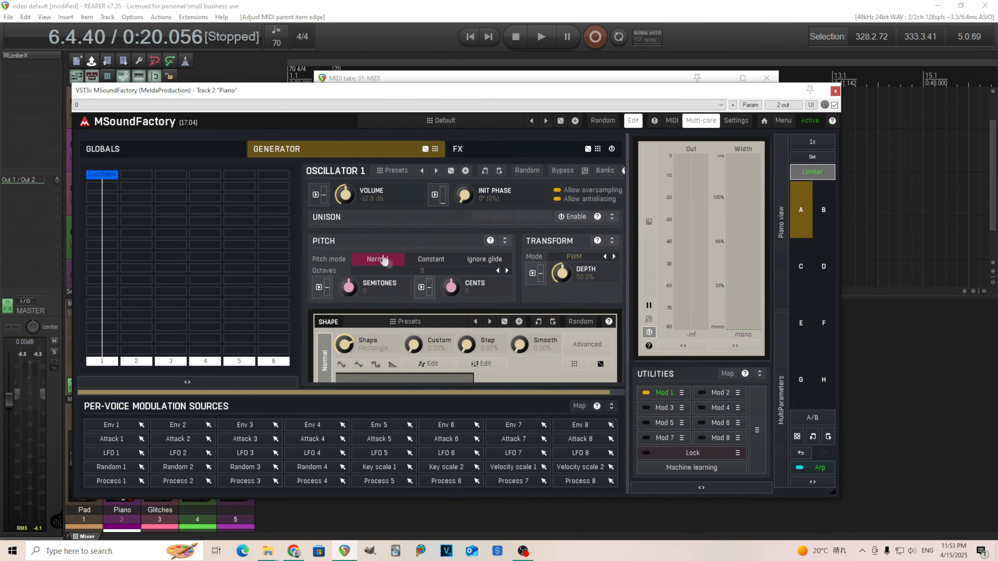
{"action": "left_click_drag", "start_coordinate": [324, 95], "coordinate": [427, 92]}
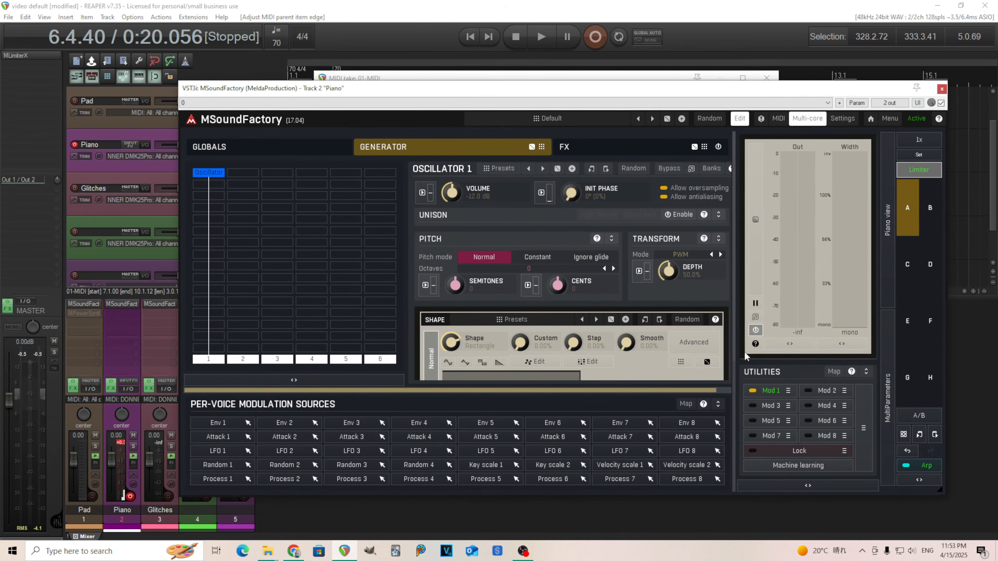
{"action": "left_click", "coordinate": [928, 466]}
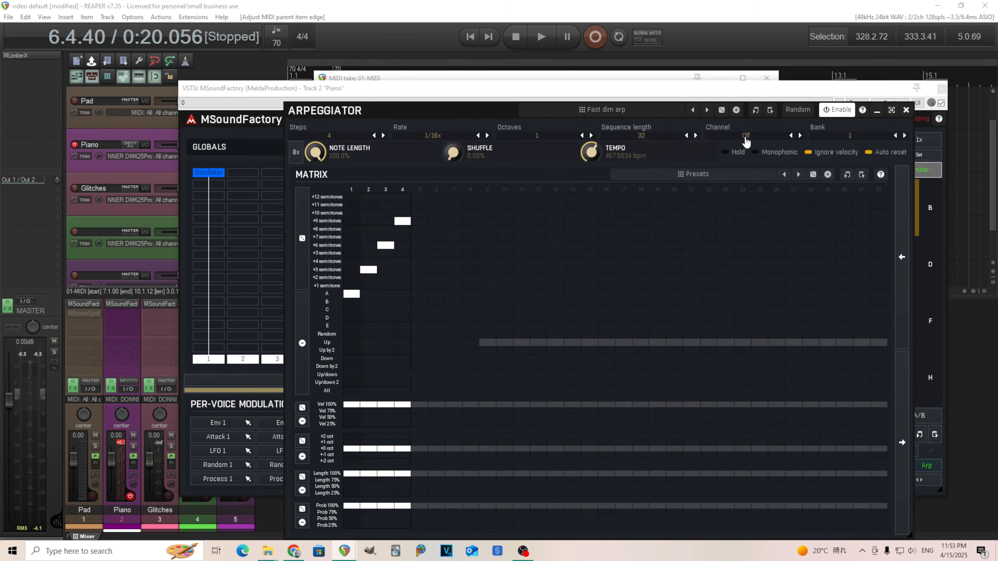
{"action": "left_click", "coordinate": [746, 135]}
{"action": "left_click", "coordinate": [769, 165]}
Set the arpeggiator to 16 steps and clear the Up cells after step 4 in bank 1
{"action": "left_click", "coordinate": [352, 135]}
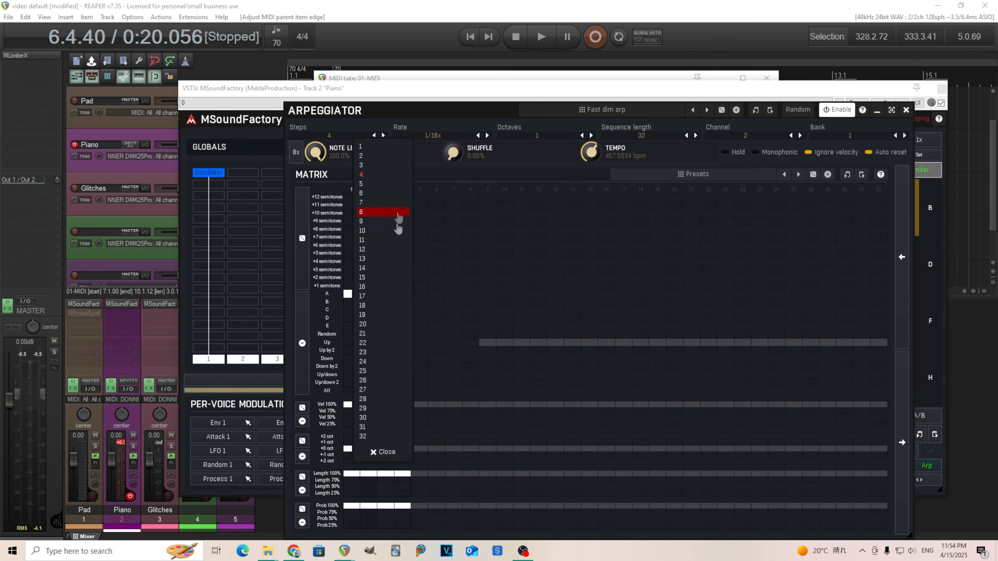
{"action": "left_click", "coordinate": [397, 287]}
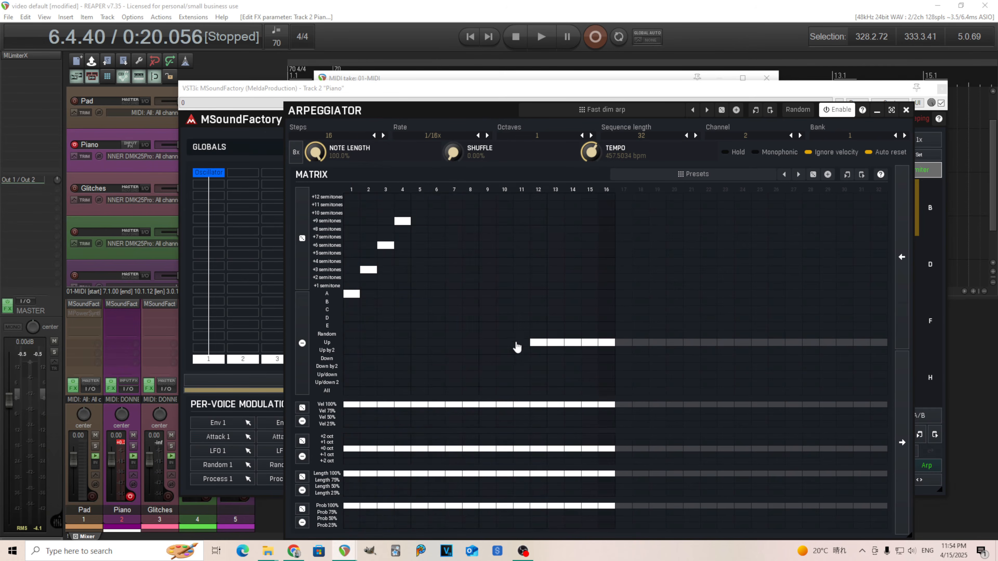
{"action": "left_click_drag", "start_coordinate": [579, 348], "coordinate": [604, 348]}
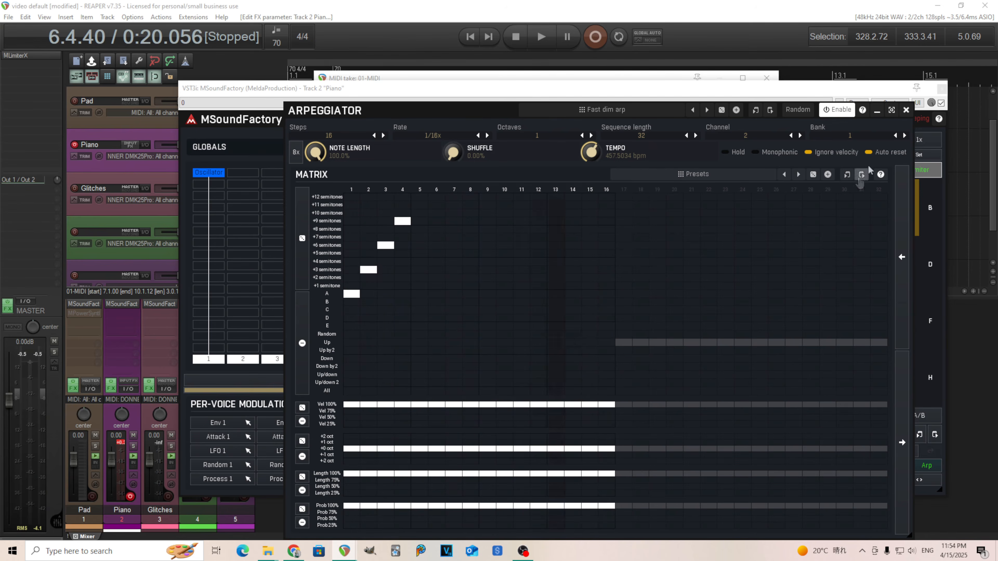
Switch the arpeggiator to bank 2 and clear the Up cells across all 16 steps
{"action": "left_click", "coordinate": [905, 136]}
{"action": "left_click_drag", "start_coordinate": [356, 348], "coordinate": [369, 349]}
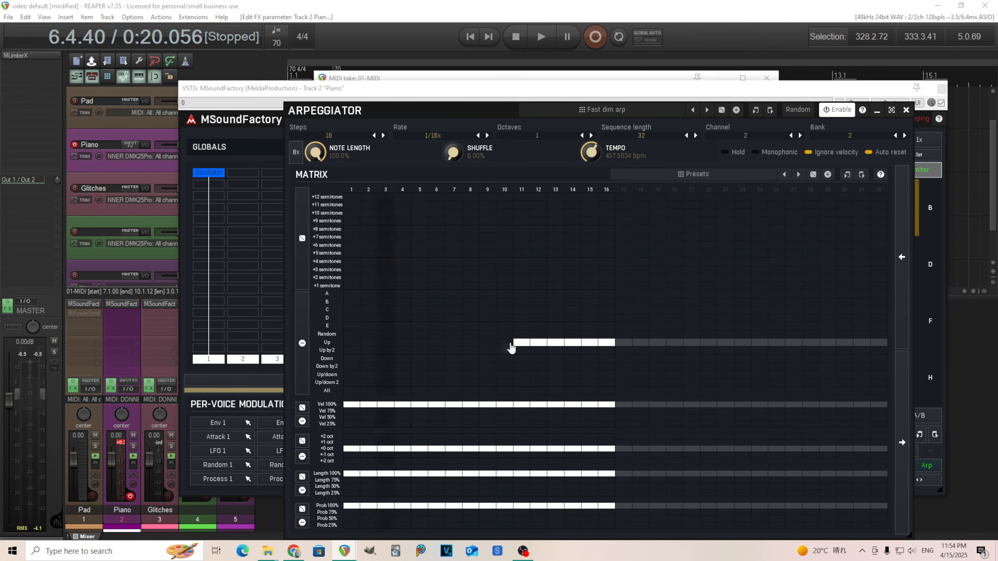
{"action": "left_click_drag", "start_coordinate": [522, 347], "coordinate": [541, 348]}
{"action": "left_click", "coordinate": [554, 349]}
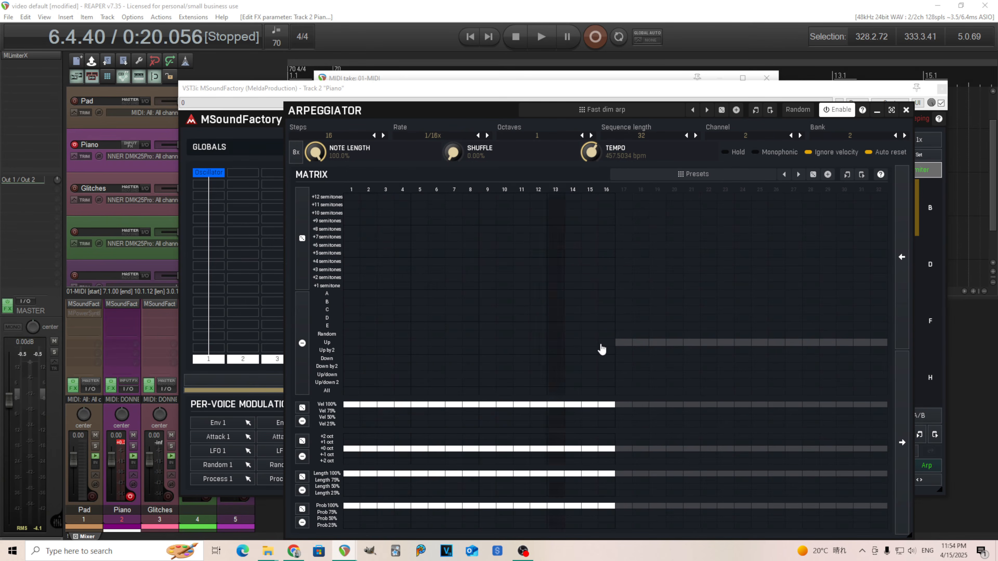
Move the arpeggiator window aside, shorten Modulator 1's envelope attack to about 550 ms, and close the modulator
{"action": "left_click_drag", "start_coordinate": [423, 109], "coordinate": [225, 87]}
{"action": "left_click", "coordinate": [777, 391]}
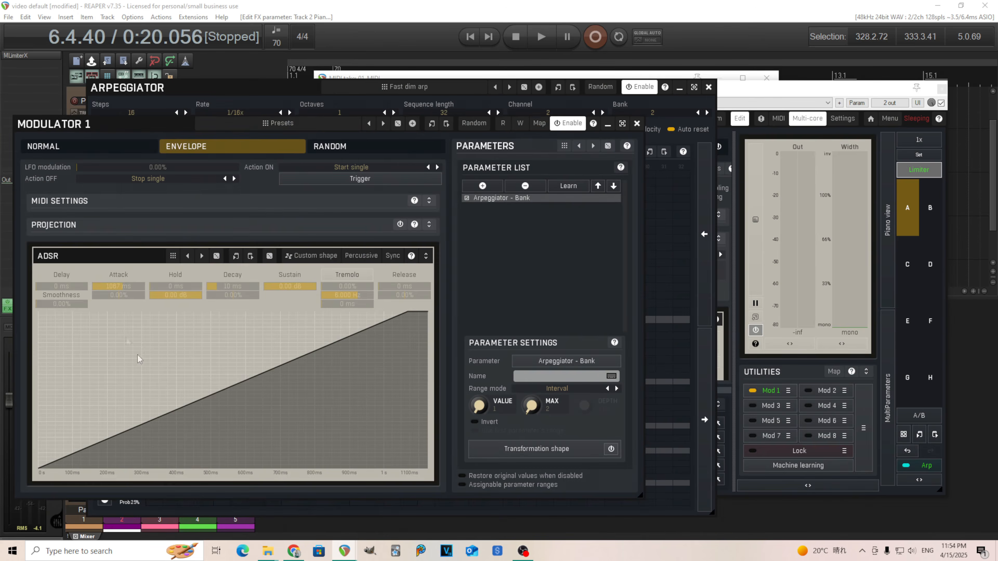
{"action": "left_click_drag", "start_coordinate": [122, 285], "coordinate": [123, 306]}
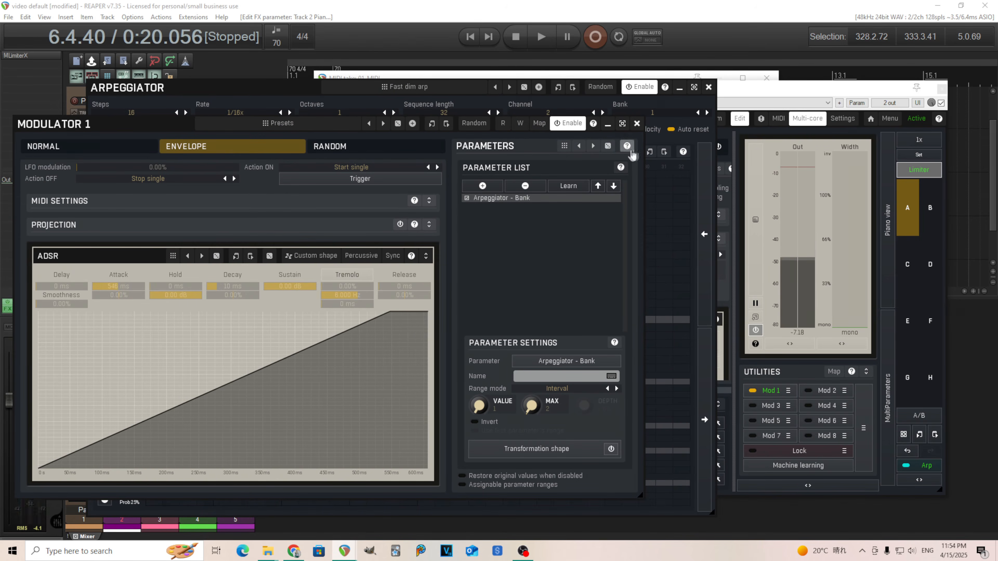
{"action": "left_click", "coordinate": [636, 123]}
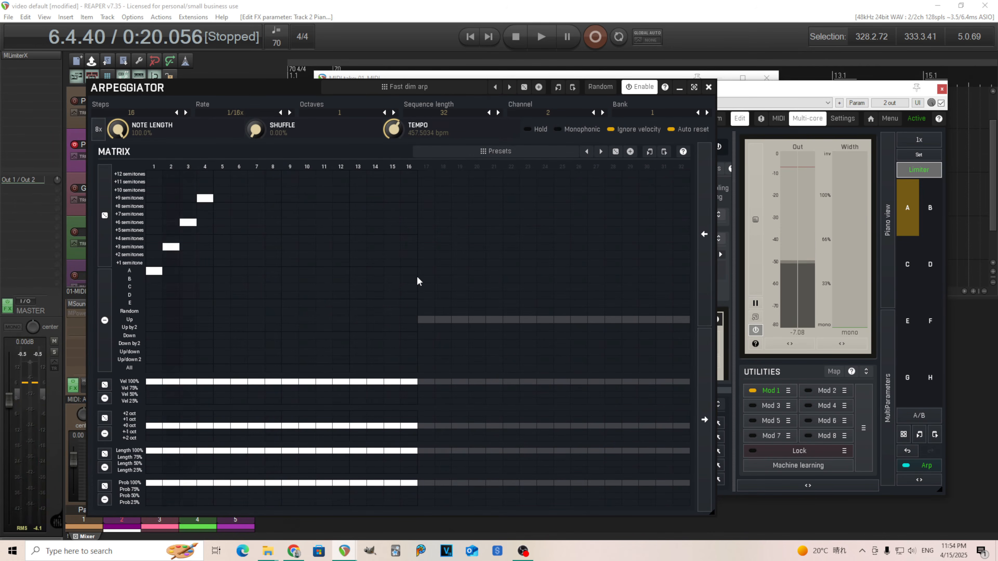
Load the Falling arpeggiator preset from the FX folder and set the arpeggiator's channel to 2
{"action": "left_click", "coordinate": [424, 86]}
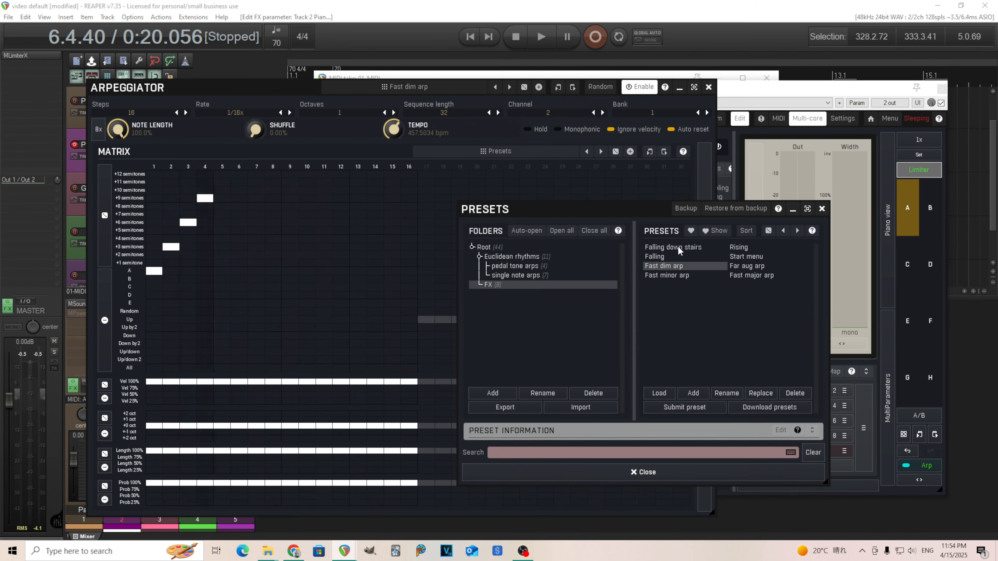
{"action": "left_click", "coordinate": [672, 254]}
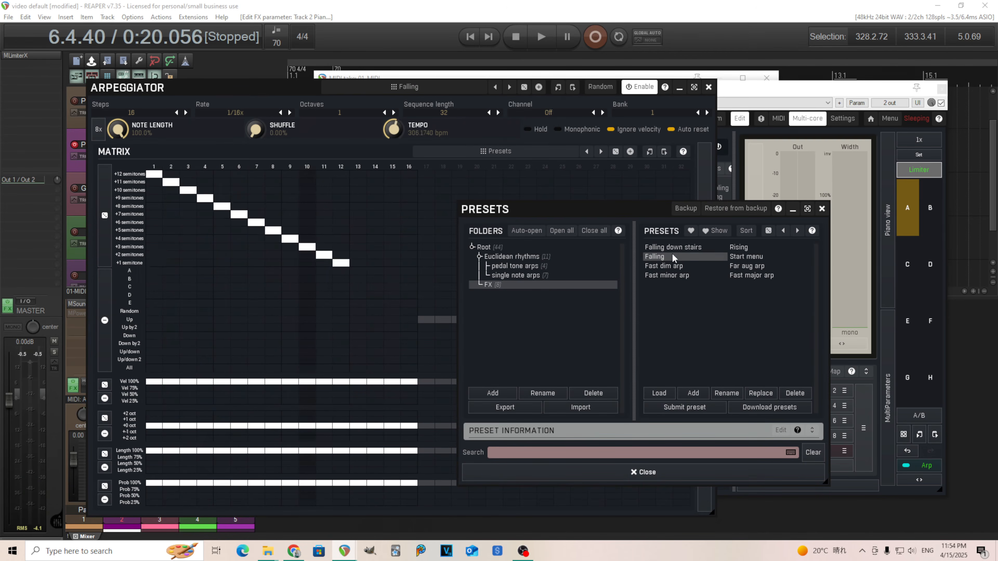
{"action": "left_click", "coordinate": [581, 115]}
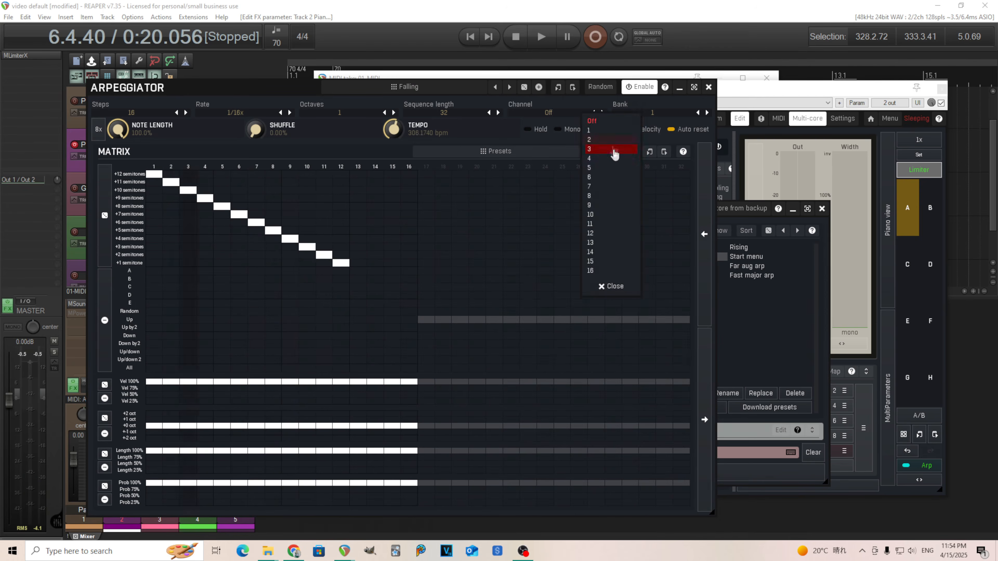
{"action": "left_click", "coordinate": [614, 160]}
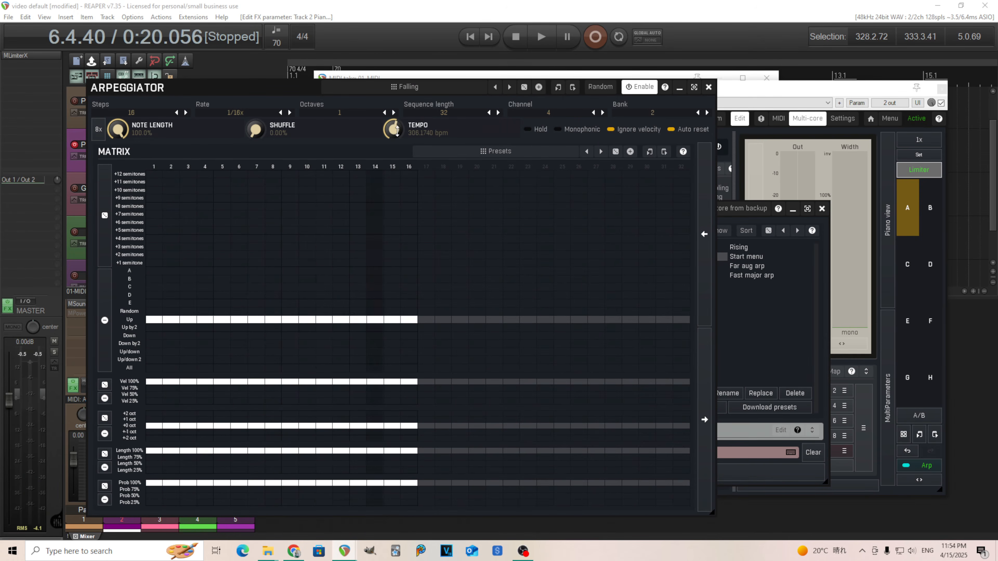
{"action": "left_click", "coordinate": [562, 117]}
{"action": "left_click", "coordinate": [575, 140]}
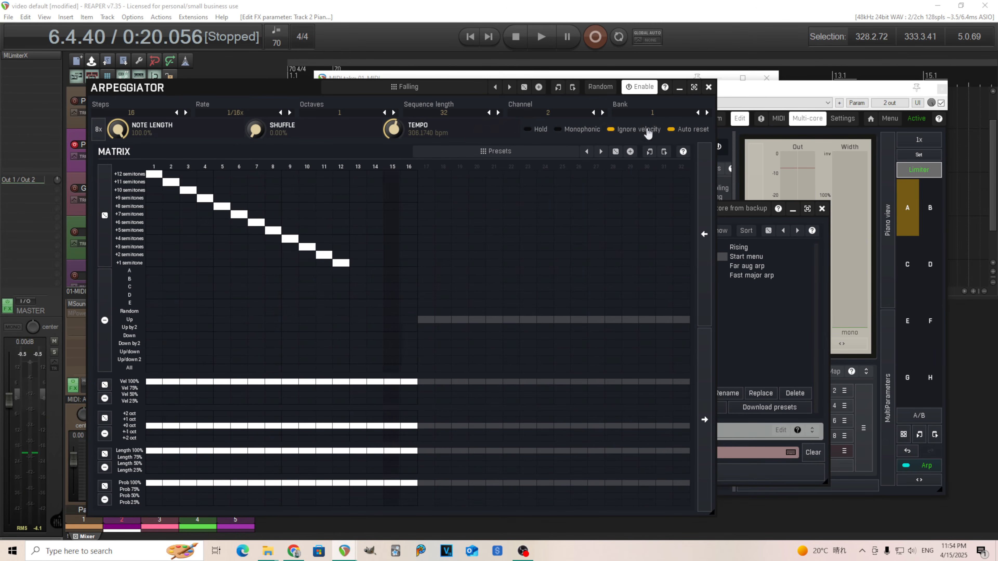
Set the arpeggiator to 24 steps, clearing all Up cells in bank 2 and those in steps 17 to 24 in bank 1
{"action": "left_click", "coordinate": [707, 114]}
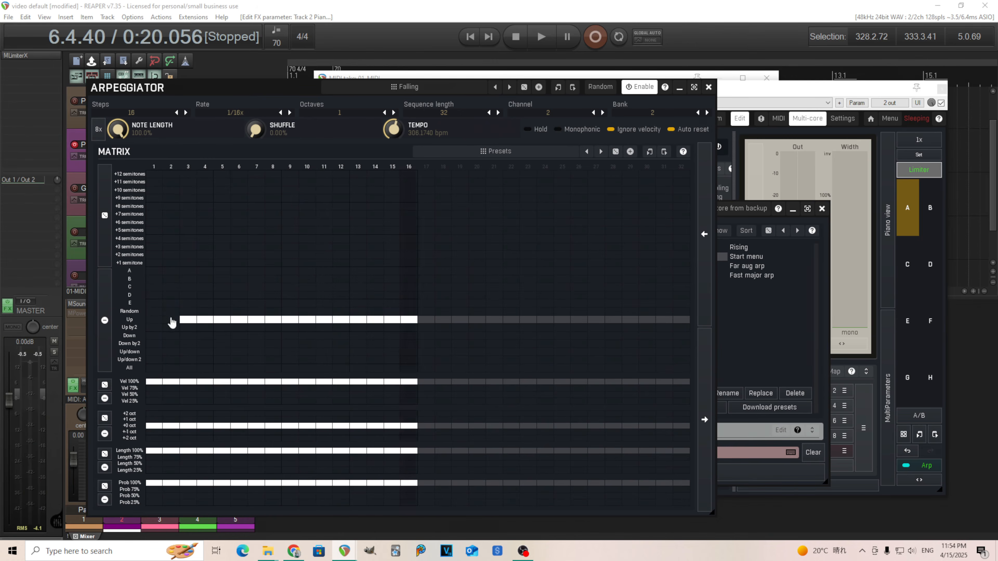
{"action": "left_click_drag", "start_coordinate": [283, 325], "coordinate": [375, 327]}
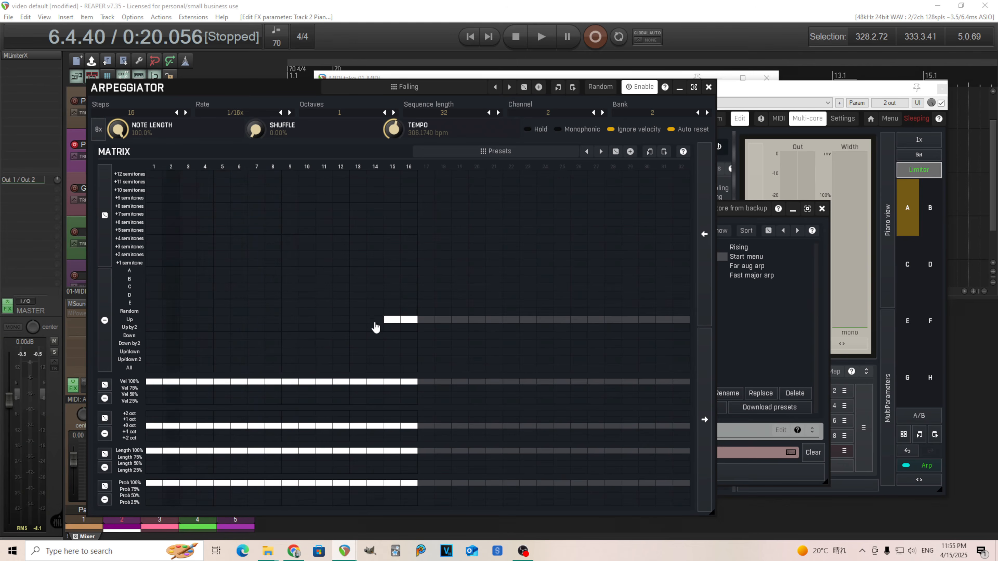
{"action": "left_click", "coordinate": [129, 115]}
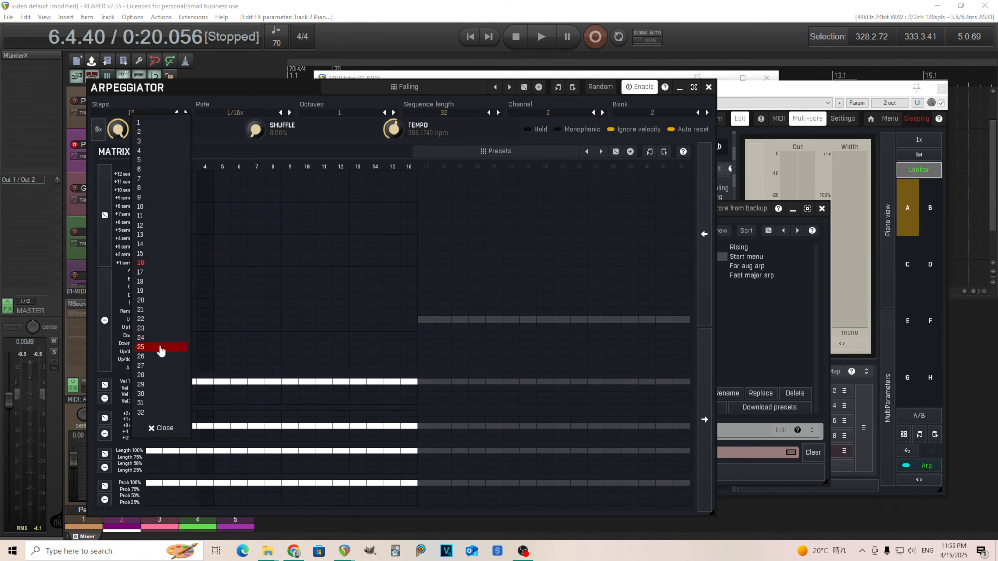
{"action": "left_click", "coordinate": [156, 339]}
{"action": "left_click_drag", "start_coordinate": [429, 321], "coordinate": [549, 325]}
{"action": "left_click", "coordinate": [698, 113]}
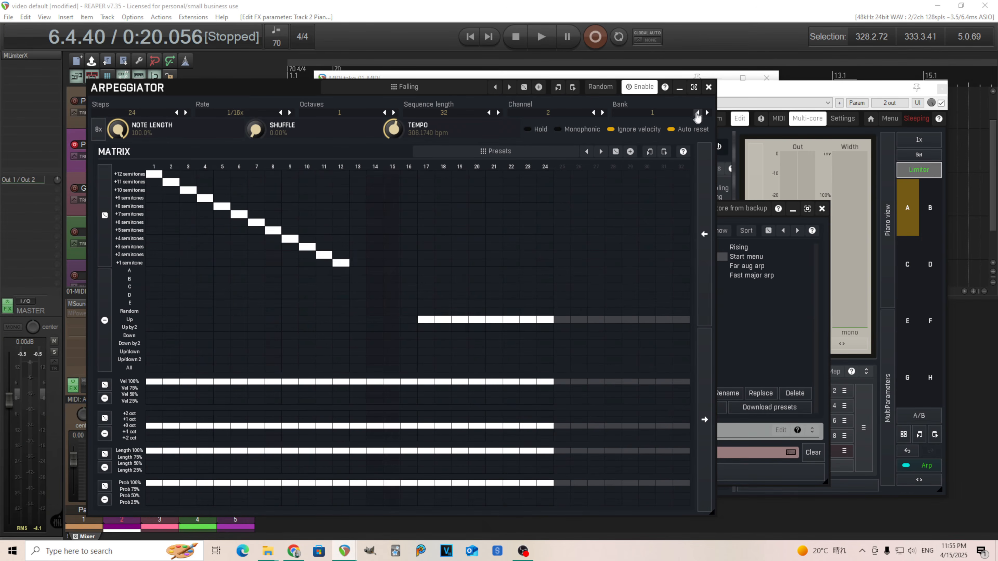
{"action": "left_click_drag", "start_coordinate": [428, 321], "coordinate": [543, 329]}
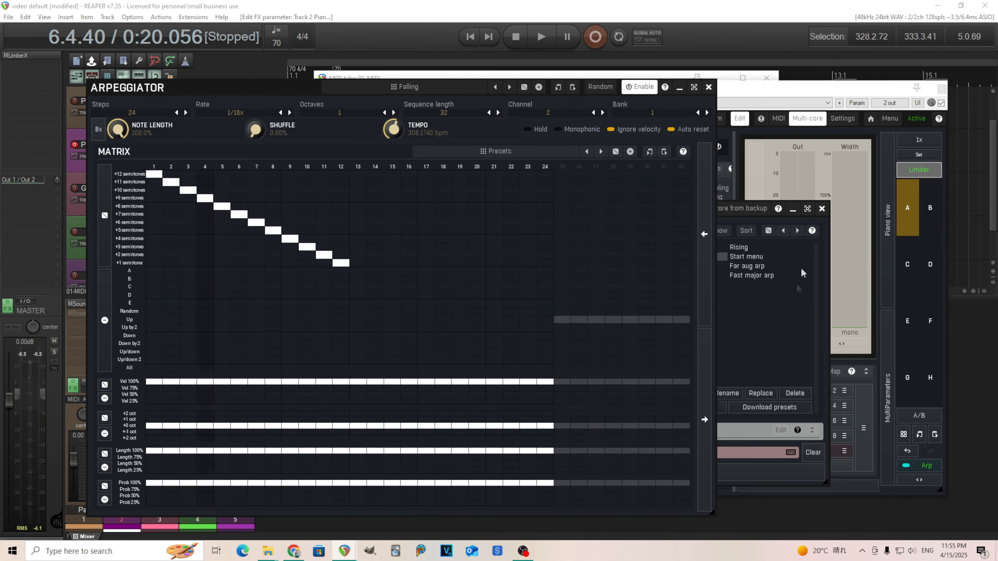
Lengthen Modulator 1's envelope attack to about 1220 ms, then close the modulator and arpeggiator windows
{"action": "left_click", "coordinate": [824, 221]}
{"action": "left_click", "coordinate": [821, 208]}
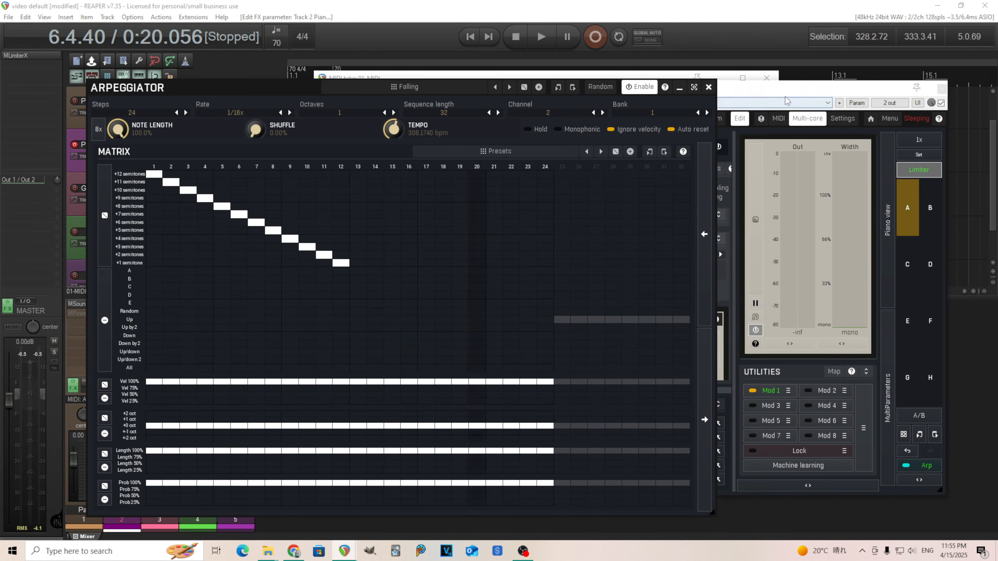
{"action": "left_click", "coordinate": [743, 390]}
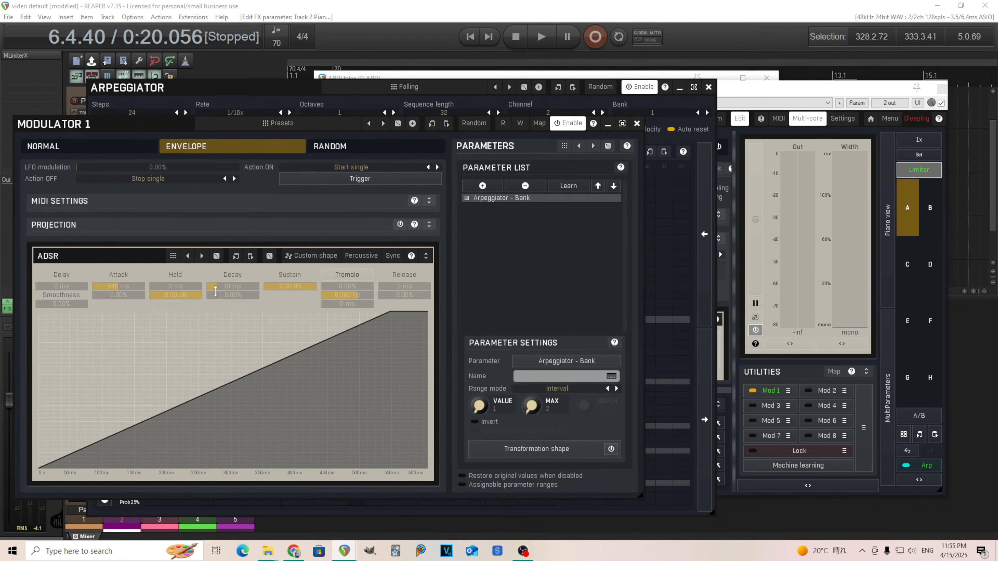
{"action": "left_click_drag", "start_coordinate": [124, 287], "coordinate": [123, 277]}
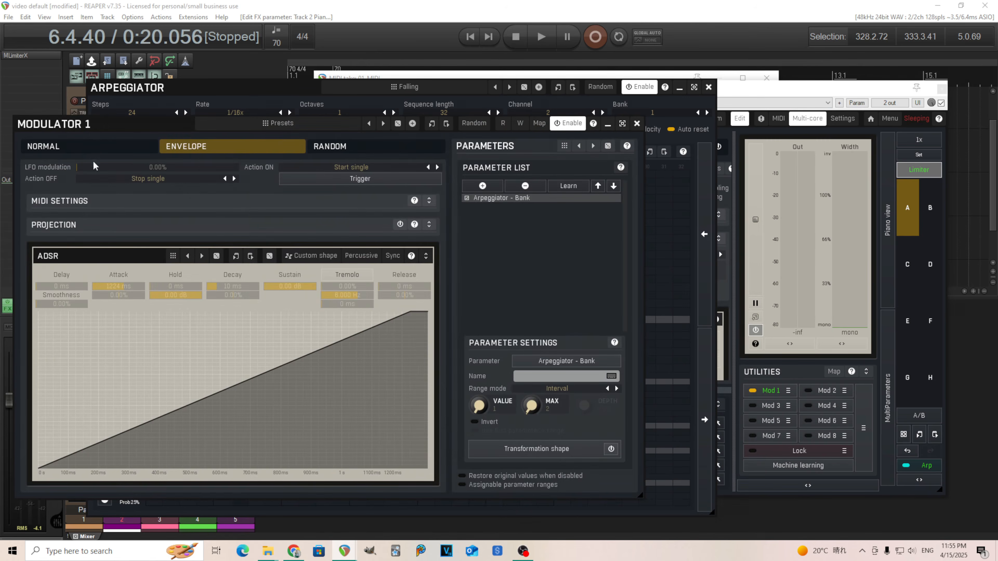
{"action": "left_click", "coordinate": [87, 149]}
{"action": "left_click", "coordinate": [198, 148]}
{"action": "left_click_drag", "start_coordinate": [98, 122], "coordinate": [493, 115]}
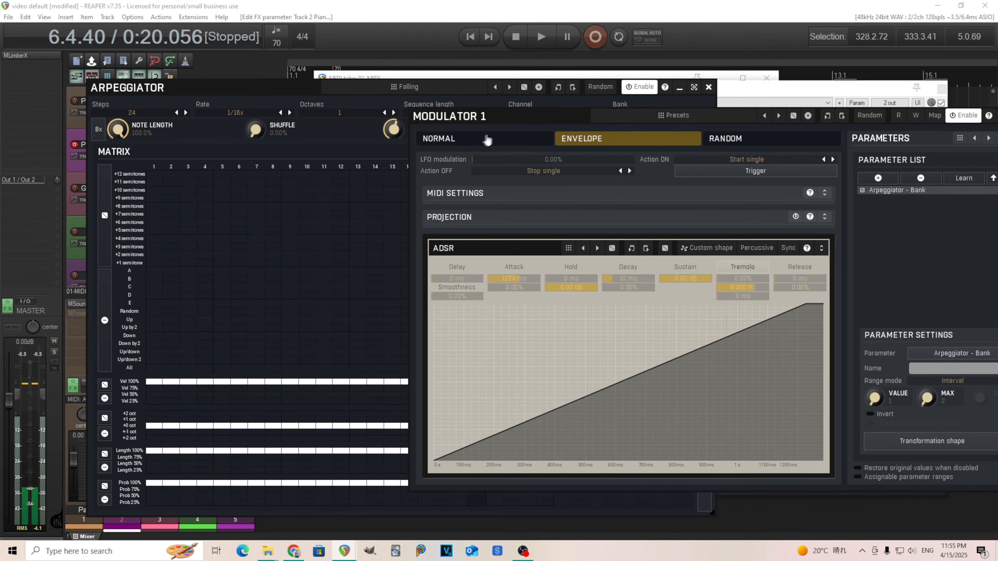
{"action": "left_click_drag", "start_coordinate": [453, 122], "coordinate": [219, 139]}
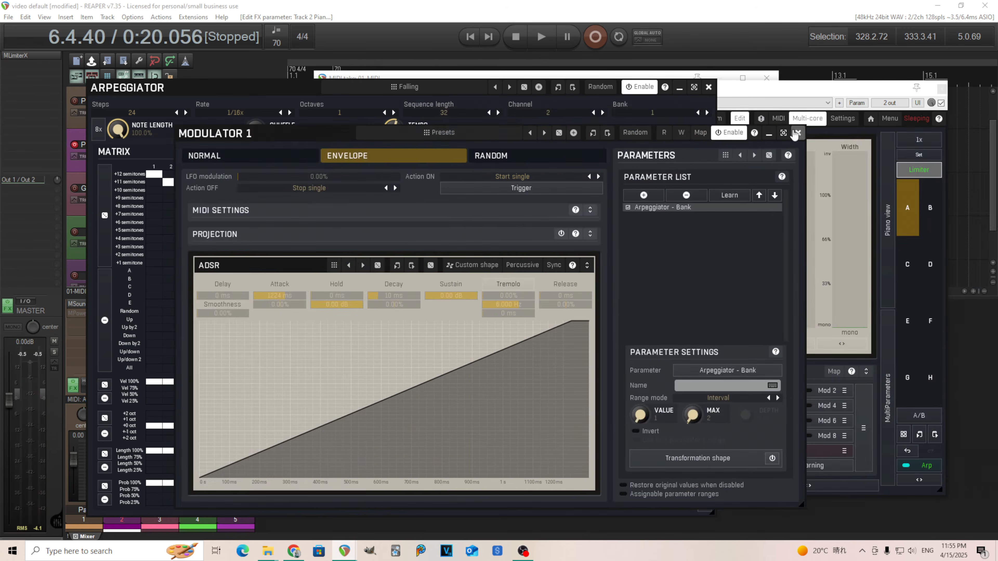
{"action": "left_click", "coordinate": [797, 133]}
{"action": "left_click", "coordinate": [708, 87]}
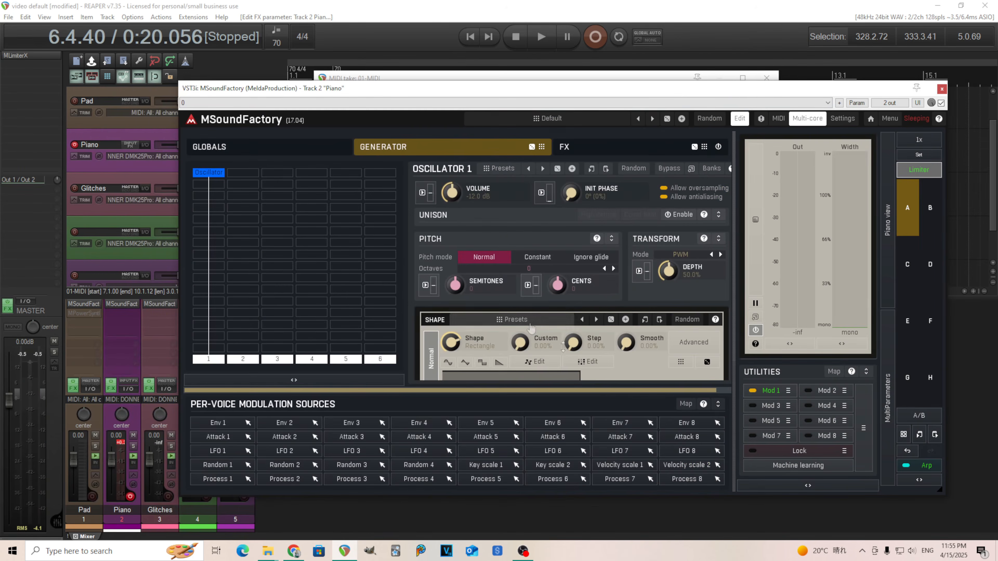
Try triangle, saw and sine shapes for Oscillator 1, then return it to the rectangle shape
{"action": "left_click_drag", "start_coordinate": [684, 391], "coordinate": [703, 391]}
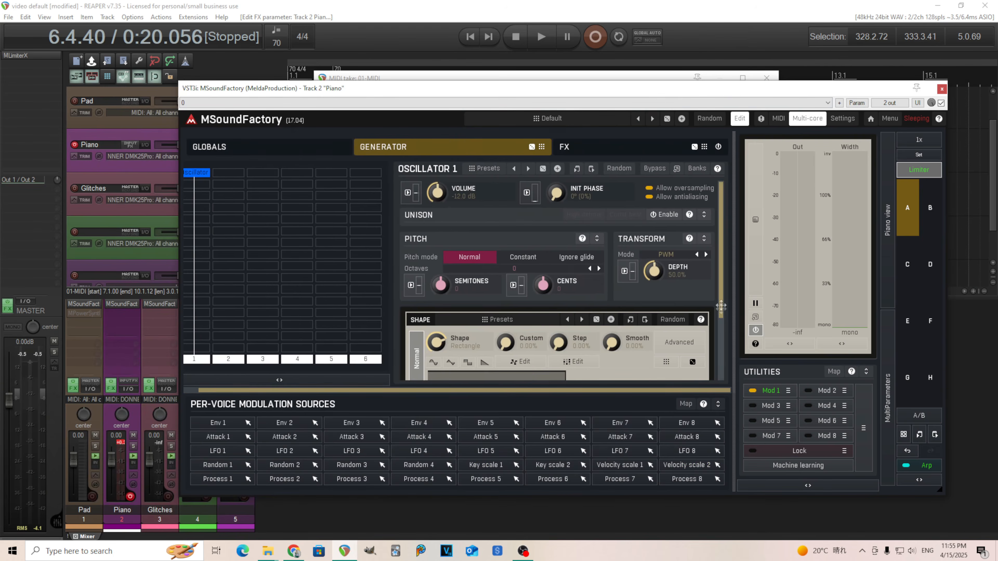
{"action": "left_click_drag", "start_coordinate": [721, 314], "coordinate": [728, 345]}
{"action": "left_click", "coordinate": [450, 273]}
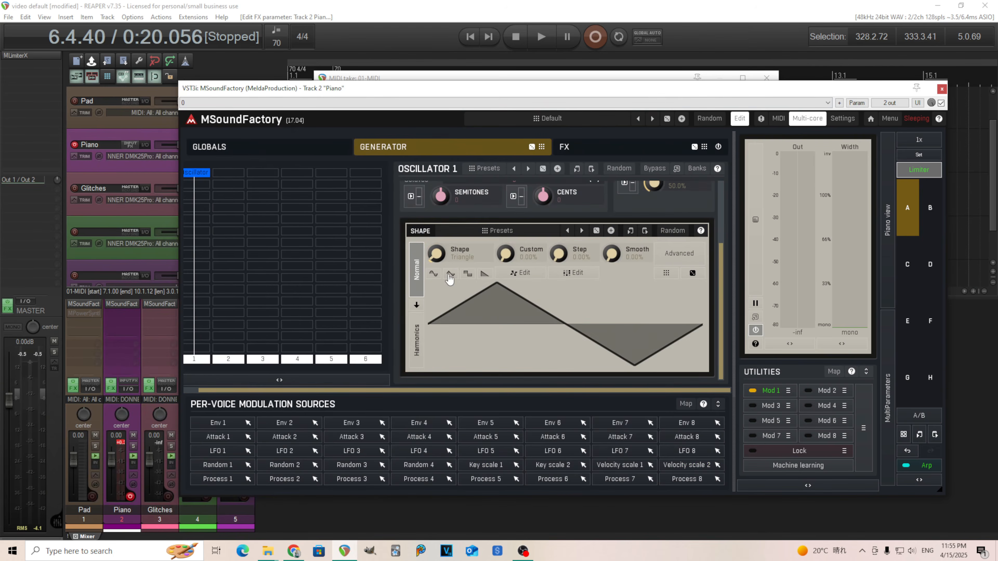
{"action": "left_click", "coordinate": [484, 273]}
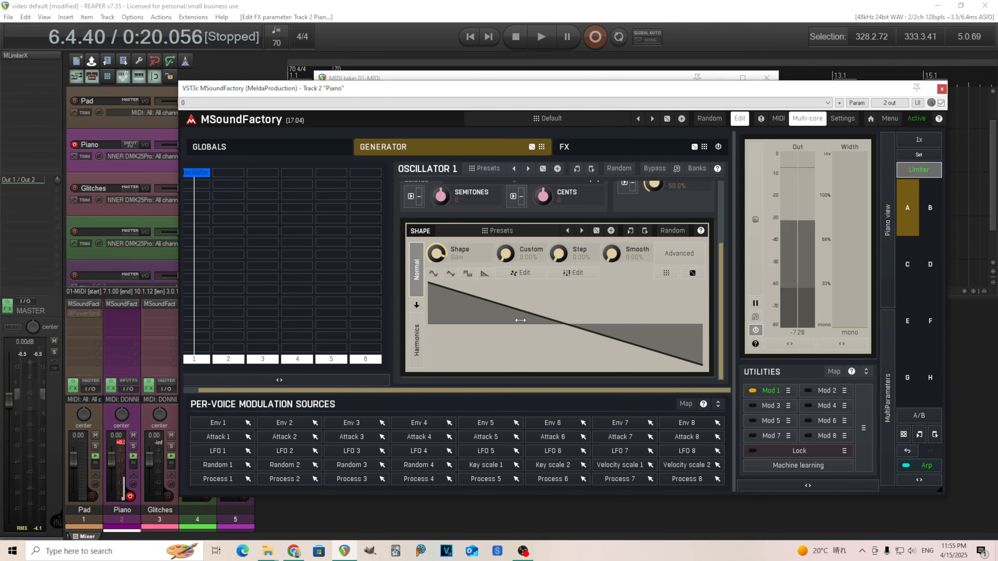
{"action": "left_click", "coordinate": [434, 274]}
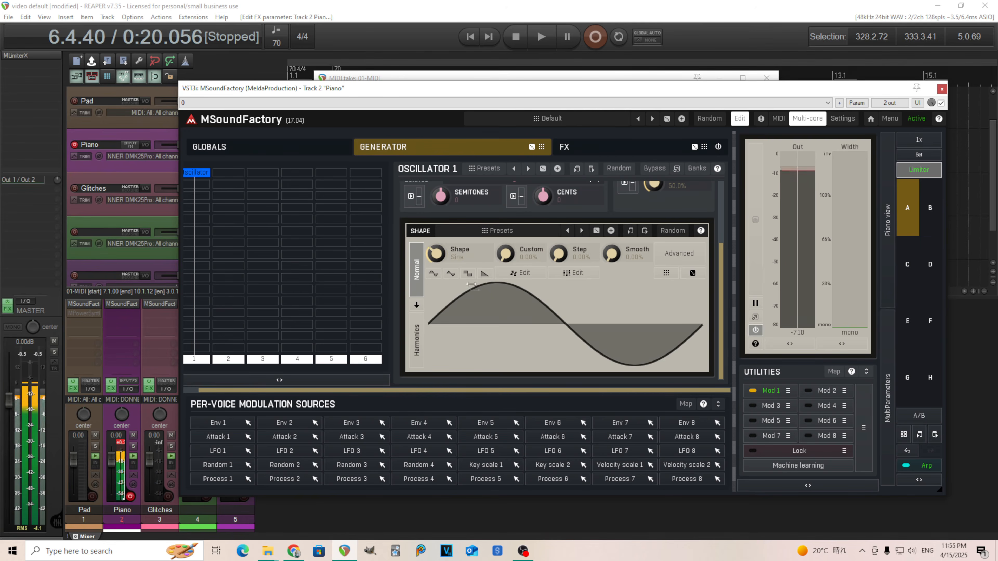
{"action": "left_click", "coordinate": [467, 273]}
Try narrower pulse widths on Oscillator 1 by lowering the PWM transform depth to about 10% and about 35%
{"action": "scroll", "coordinate": [722, 251], "scroll_direction": "up", "scroll_amount": 2}
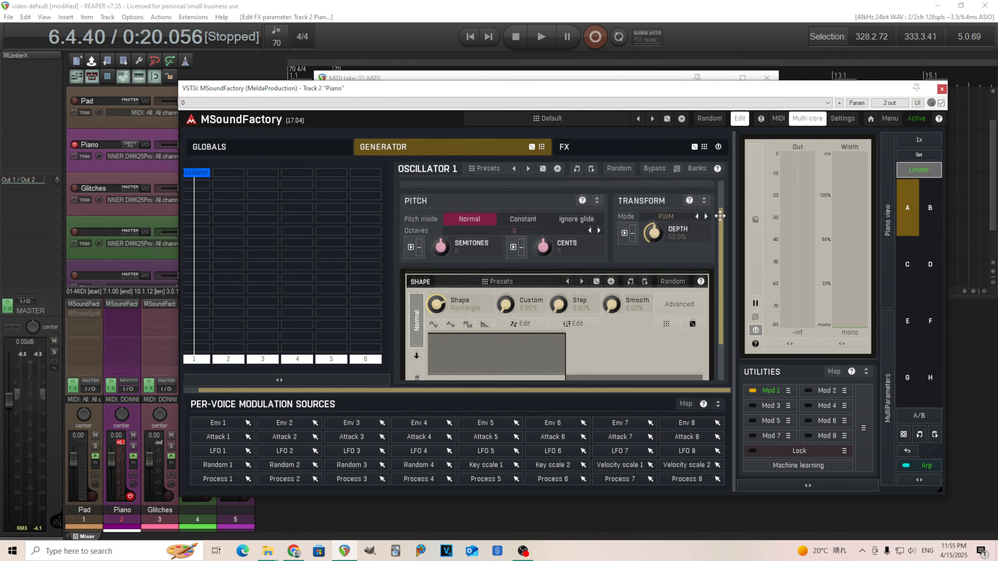
{"action": "left_click_drag", "start_coordinate": [654, 233], "coordinate": [656, 297]}
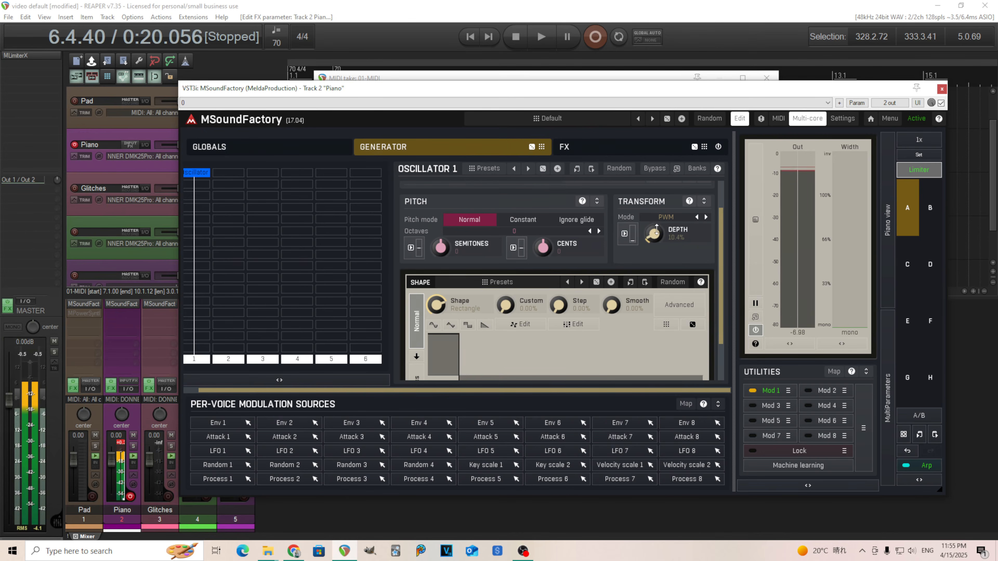
{"action": "left_click_drag", "start_coordinate": [656, 230], "coordinate": [656, 207]}
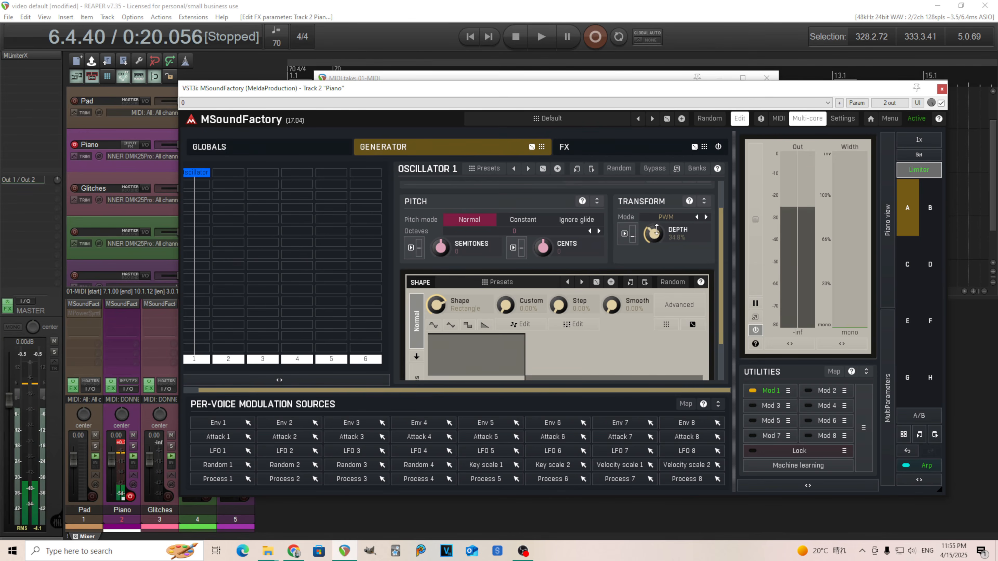
Try a release of about 390 ms and a 0 ms attack in the global envelope, then reset the release to default
{"action": "left_click", "coordinate": [270, 151]}
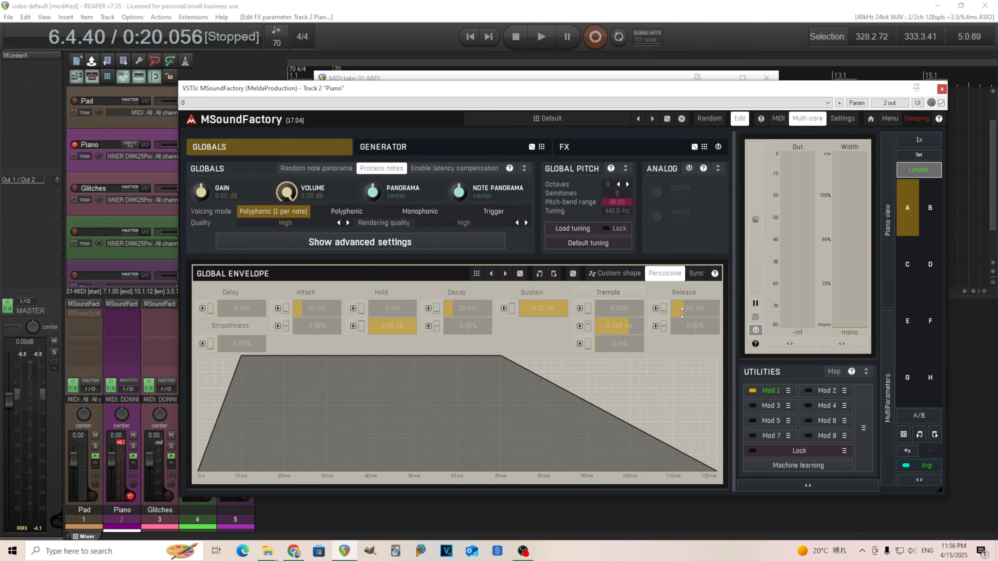
{"action": "left_click_drag", "start_coordinate": [694, 309], "coordinate": [695, 285]}
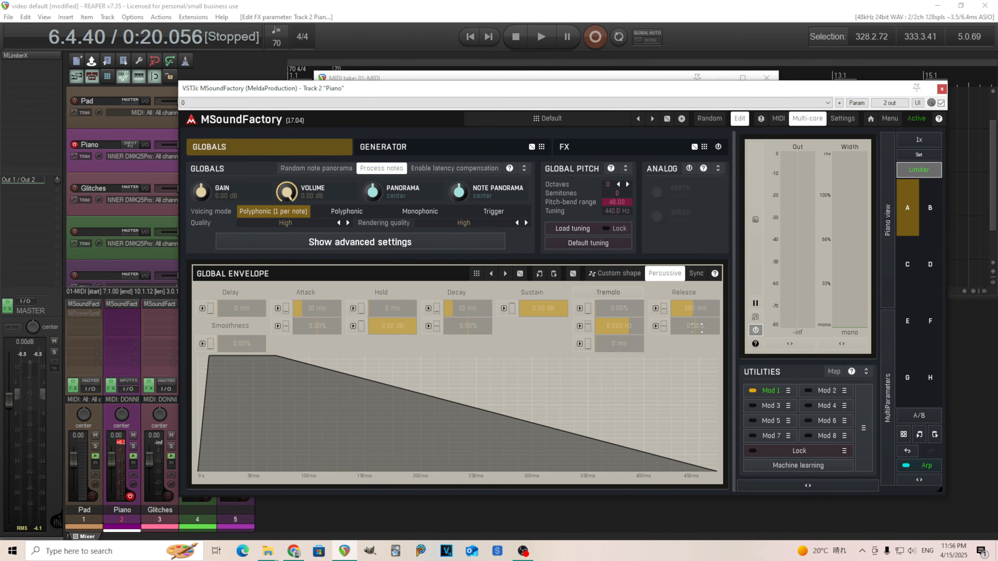
{"action": "left_click_drag", "start_coordinate": [319, 311], "coordinate": [320, 326]}
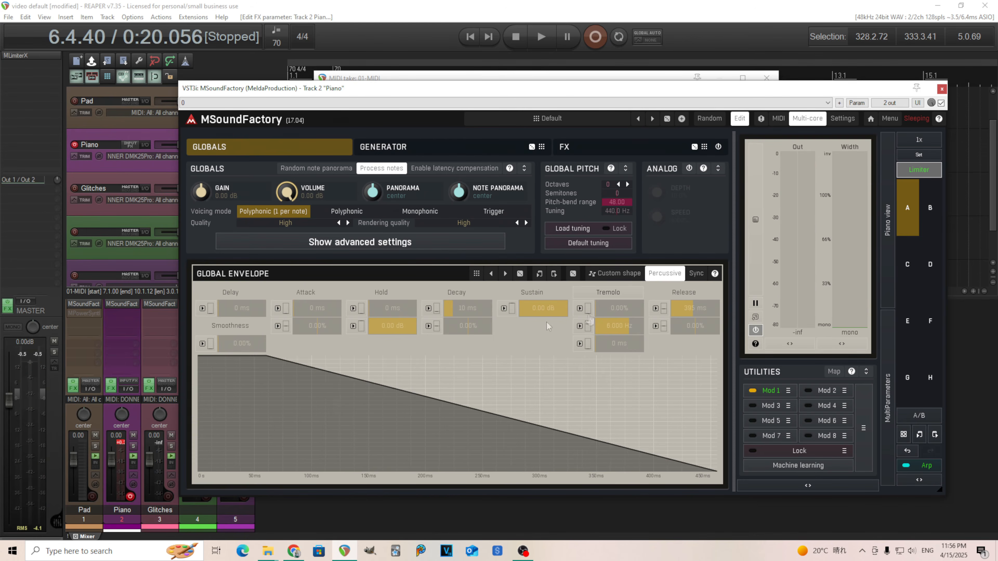
{"action": "double_click", "coordinate": [685, 315]}
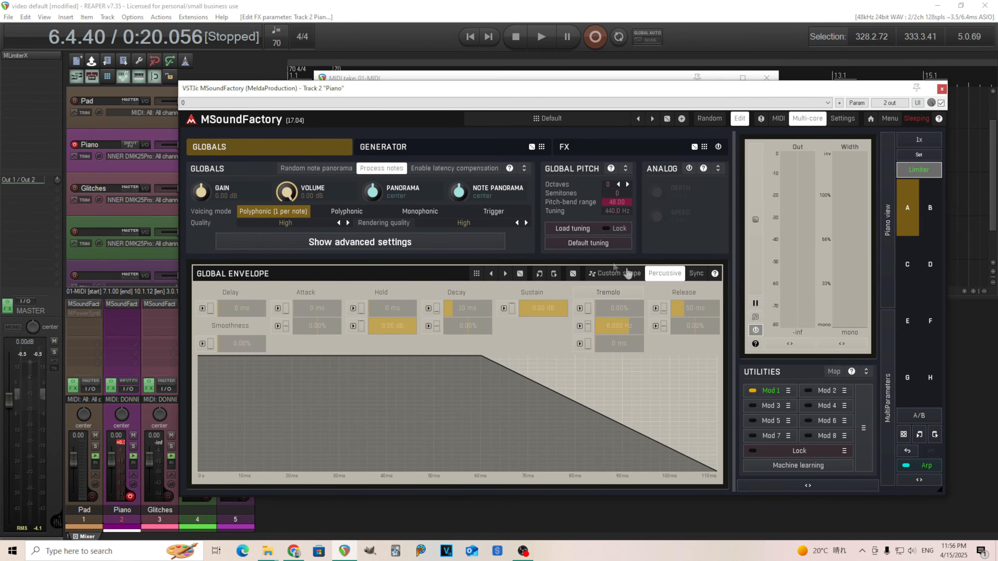
Try different attack and release times in the global envelope, settling on a 10 ms attack and a release of about 4.5 ms
{"action": "left_click_drag", "start_coordinate": [688, 310], "coordinate": [687, 335]}
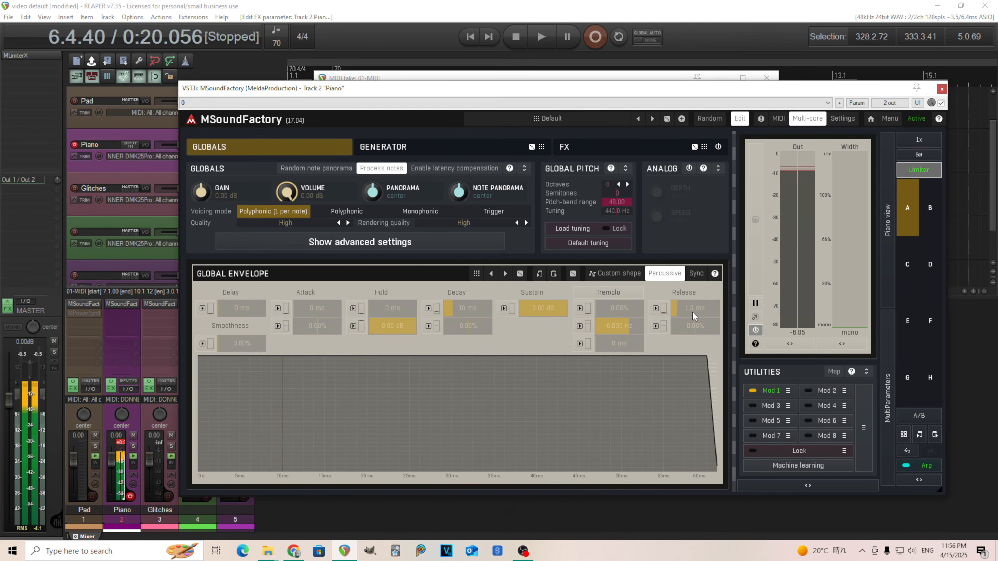
{"action": "left_click_drag", "start_coordinate": [328, 314], "coordinate": [314, 311]}
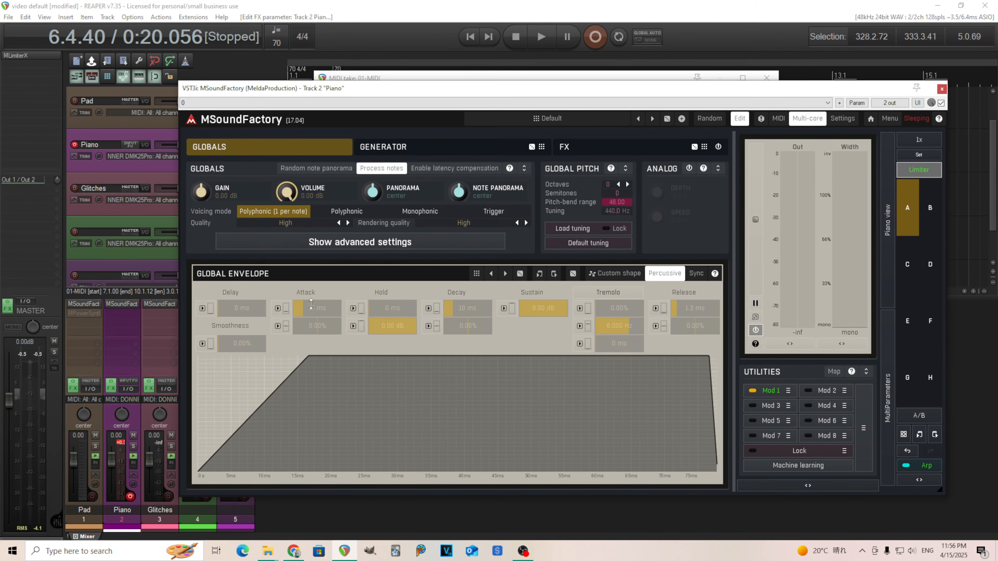
{"action": "double_click", "coordinate": [312, 305]}
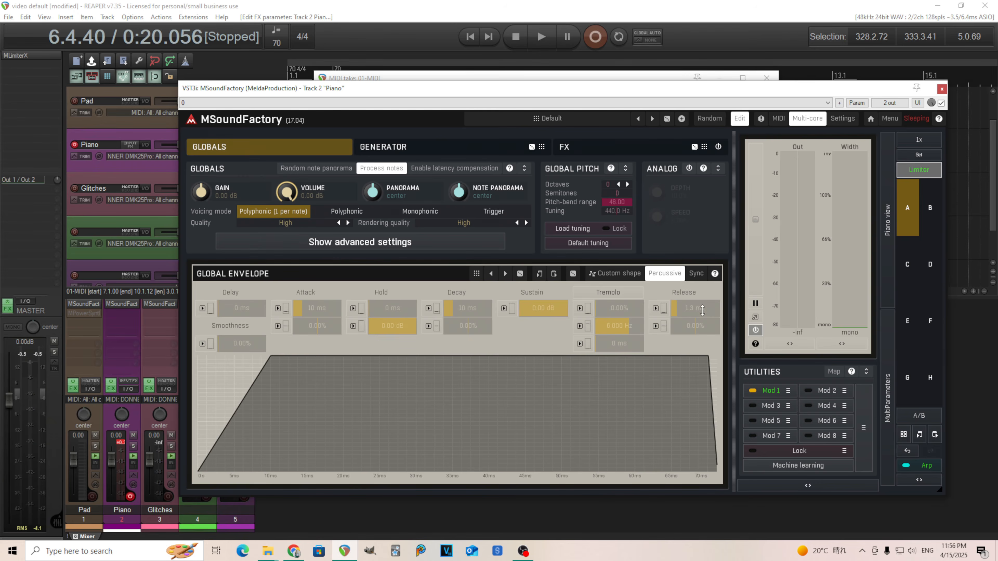
{"action": "left_click_drag", "start_coordinate": [702, 310], "coordinate": [702, 301]}
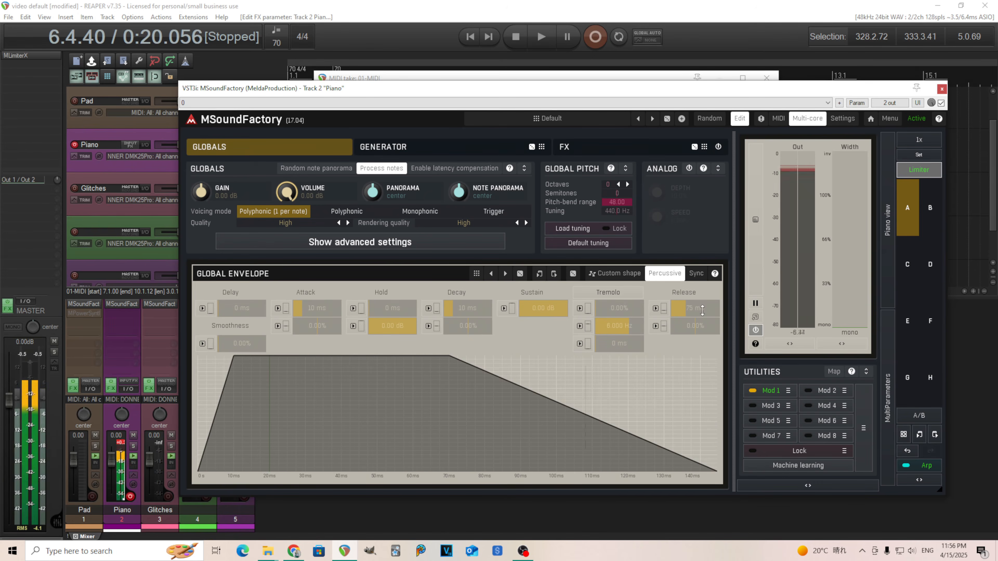
{"action": "double_click", "coordinate": [702, 309]}
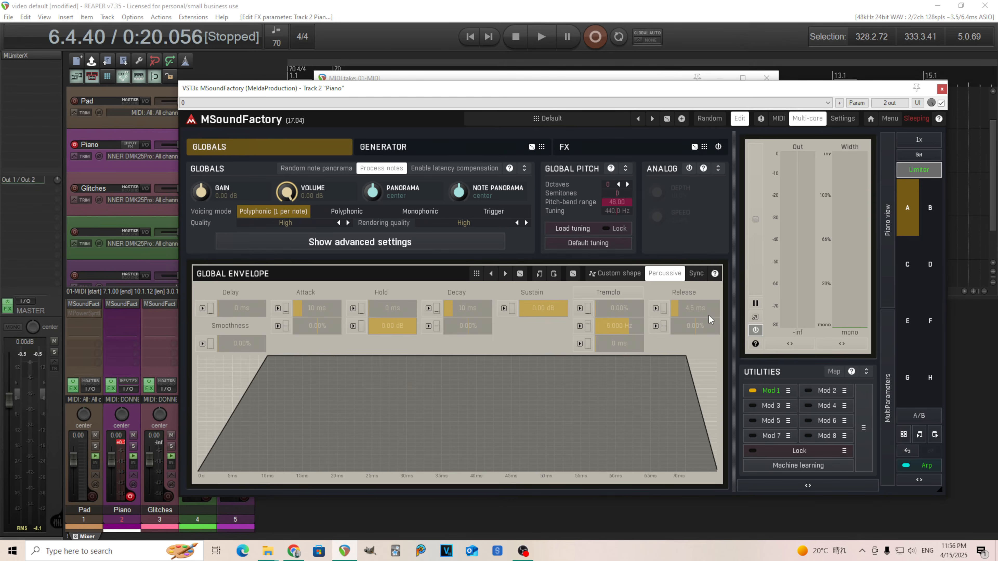
Add a second Oscillator generator in column 2 and limit its MIDI filter to channel 1
{"action": "left_click", "coordinate": [421, 151]}
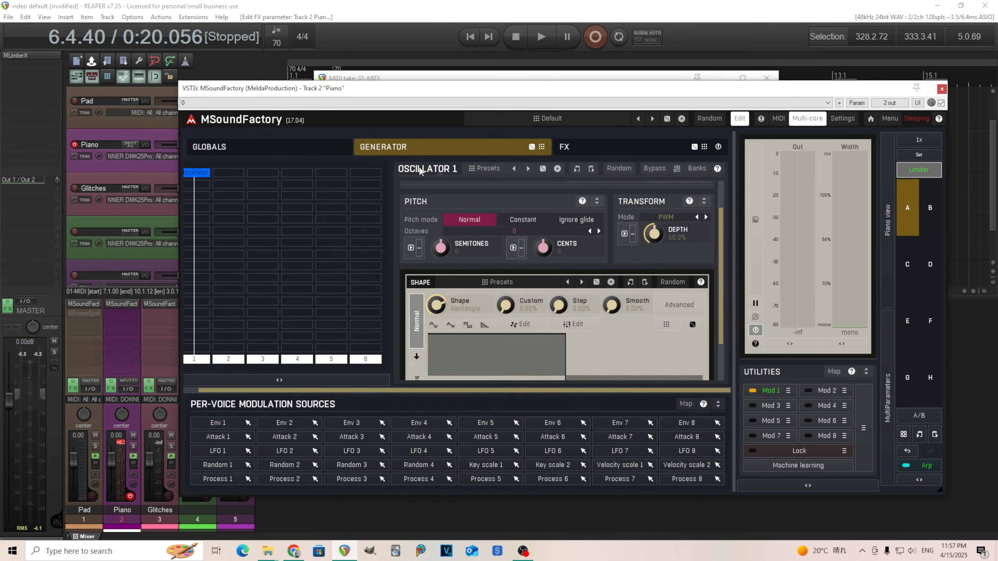
{"action": "left_click", "coordinate": [215, 176]}
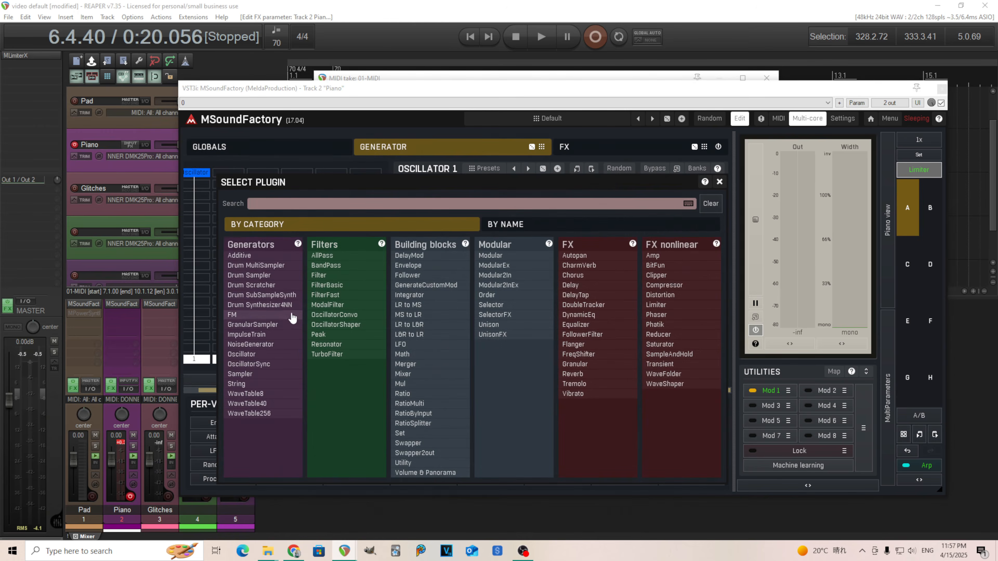
{"action": "left_click", "coordinate": [277, 354]}
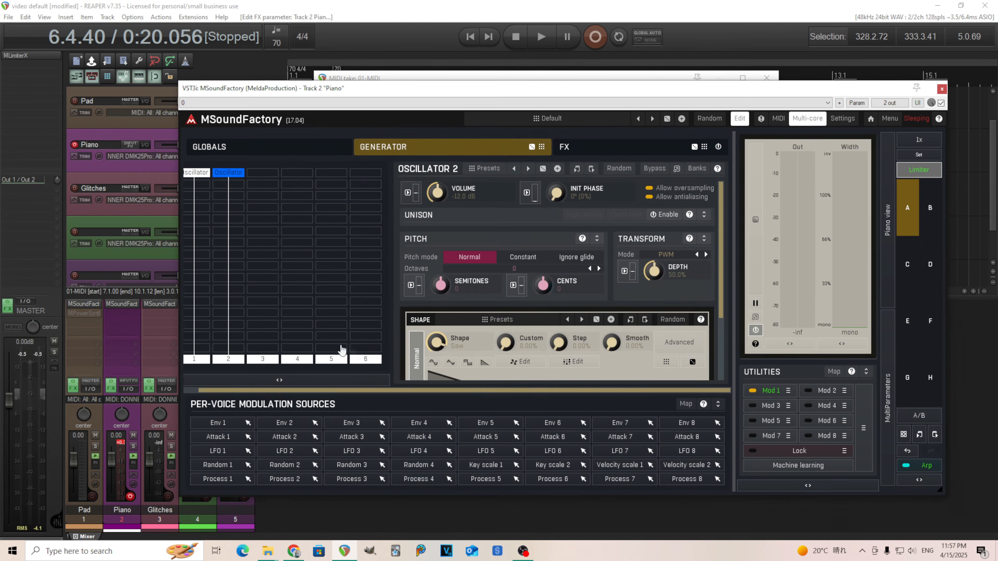
{"action": "right_click", "coordinate": [219, 173]}
{"action": "left_click", "coordinate": [363, 222]}
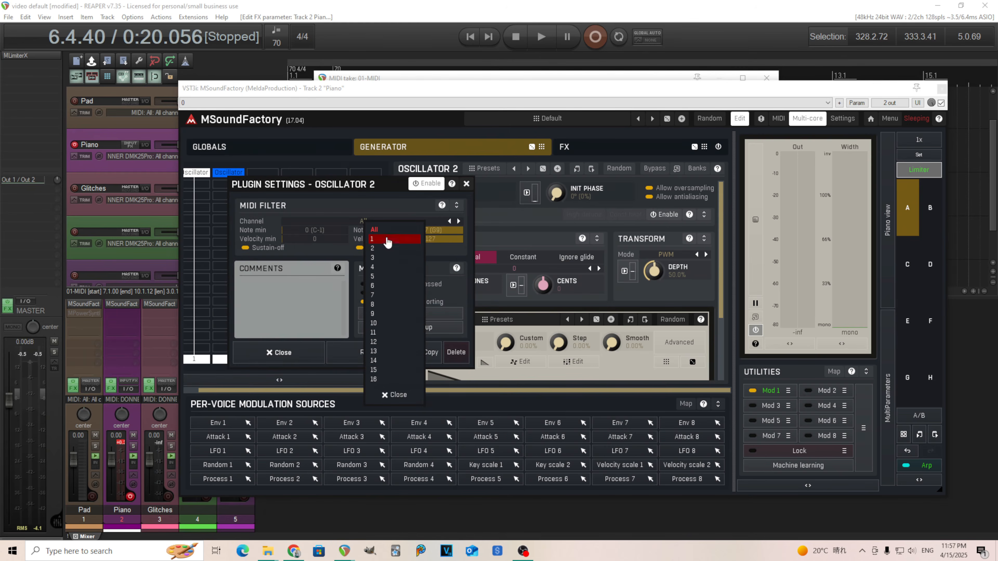
{"action": "left_click", "coordinate": [389, 240]}
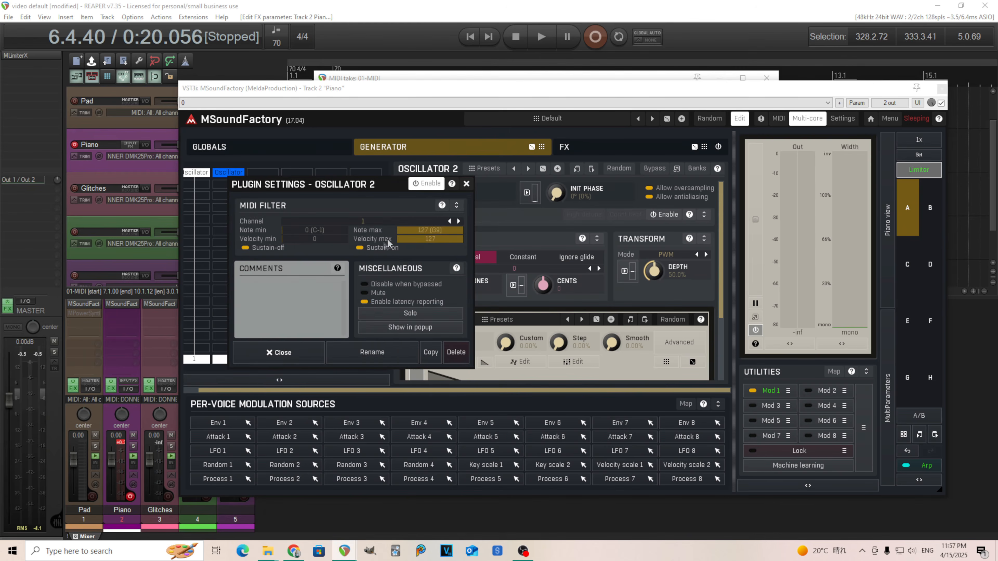
{"action": "left_click", "coordinate": [289, 353]}
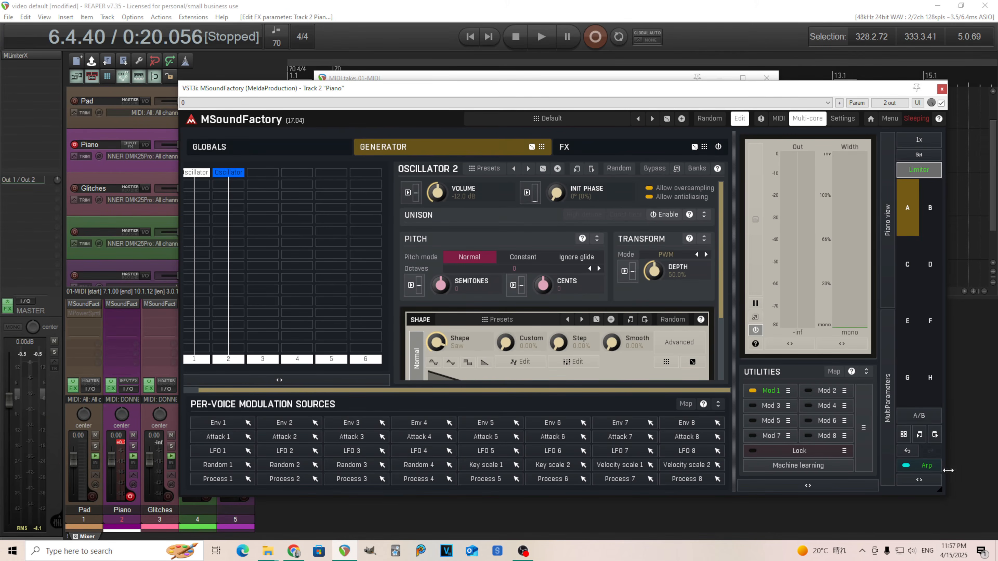
Open the arpeggiator's settings
{"action": "left_click", "coordinate": [923, 465]}
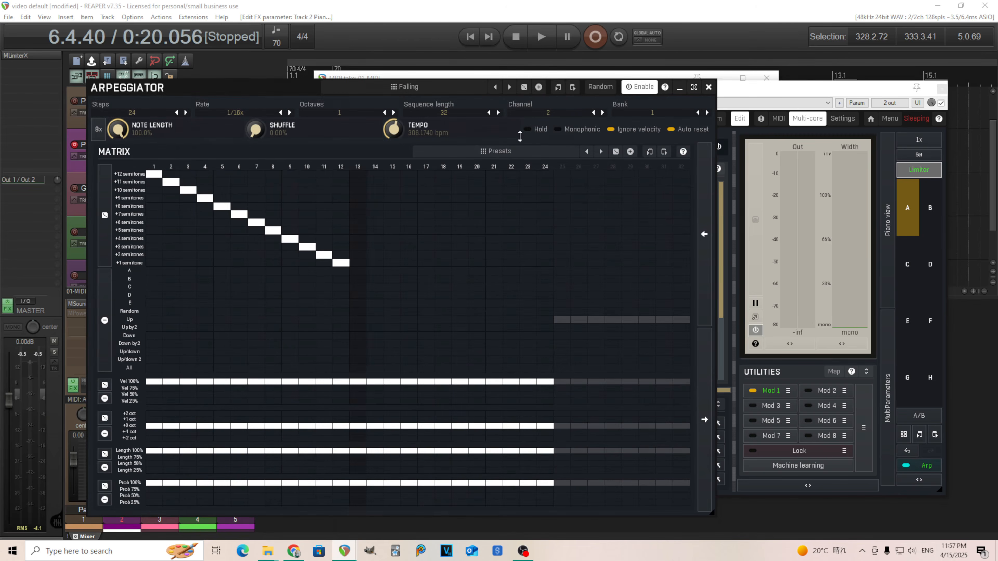